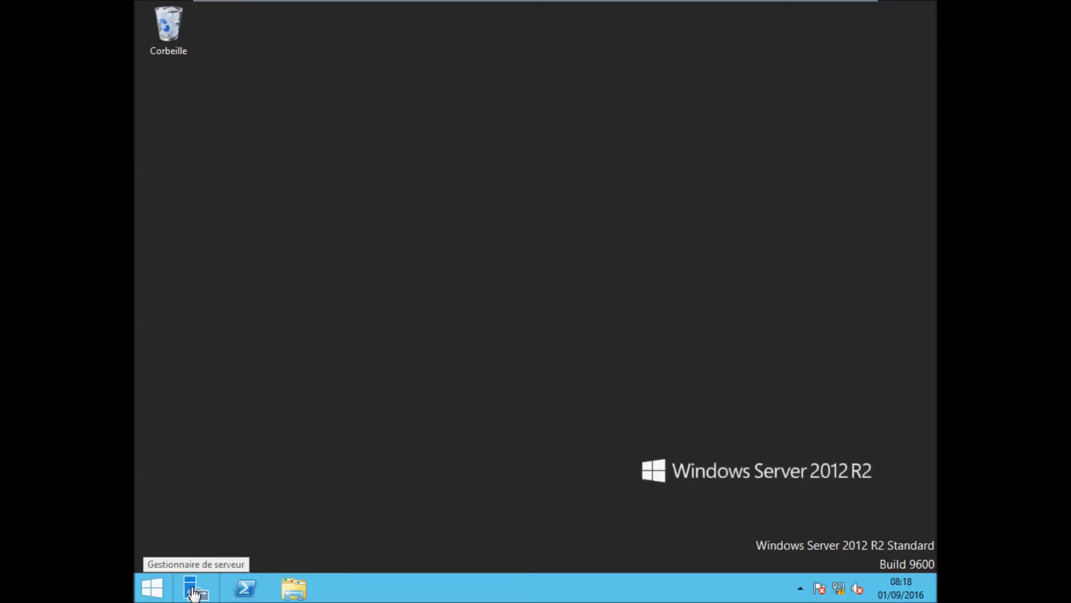
# Step: From Server Manager's Local Server page, rename the computer to srv2012 and choose to restart later
pyautogui.click(195, 591)
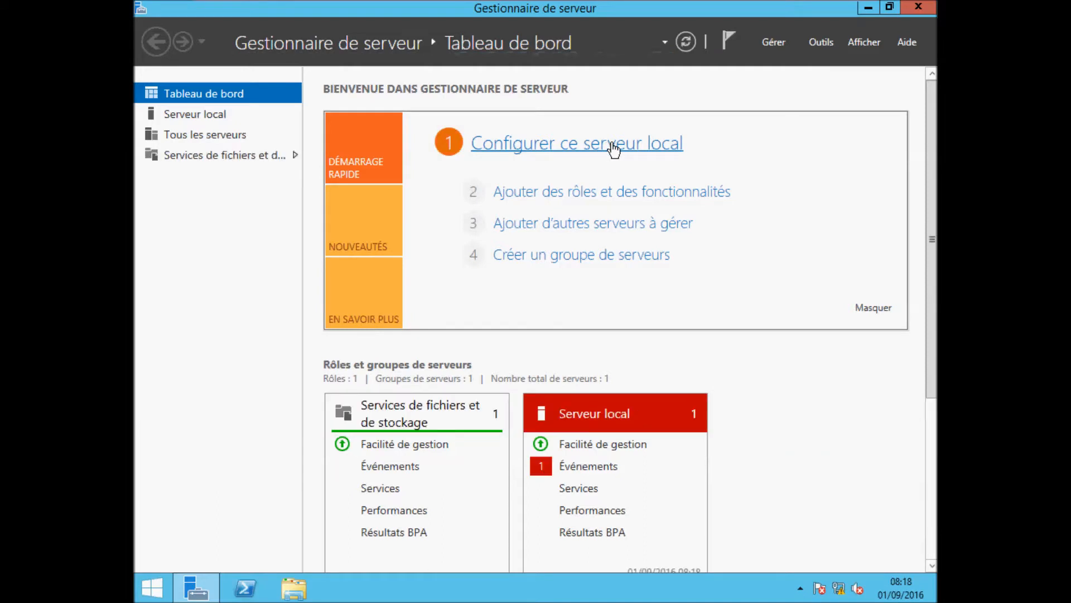
pyautogui.click(614, 150)
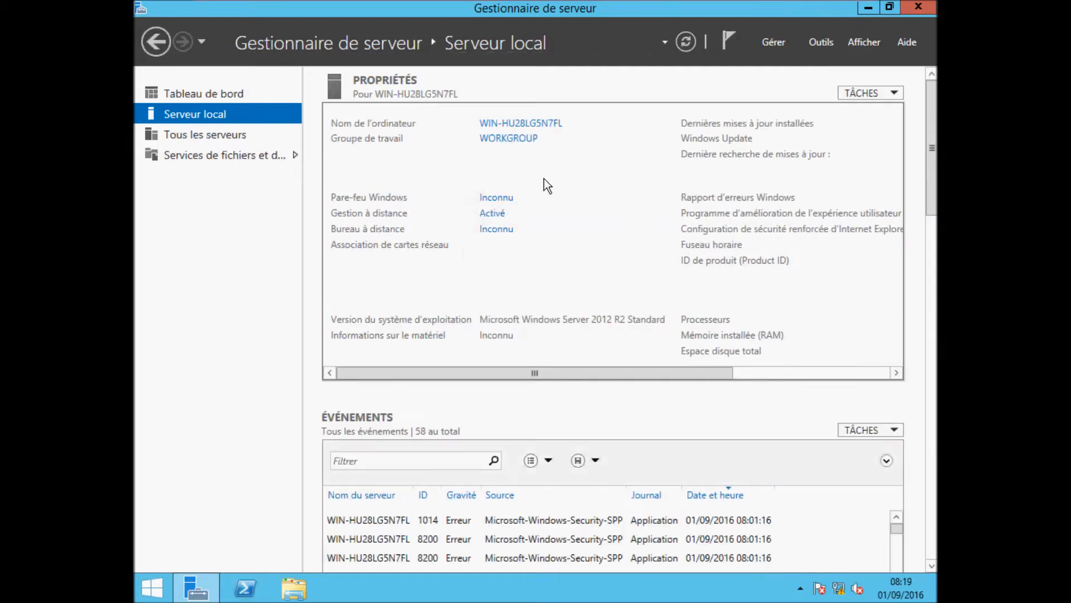
pyautogui.click(513, 124)
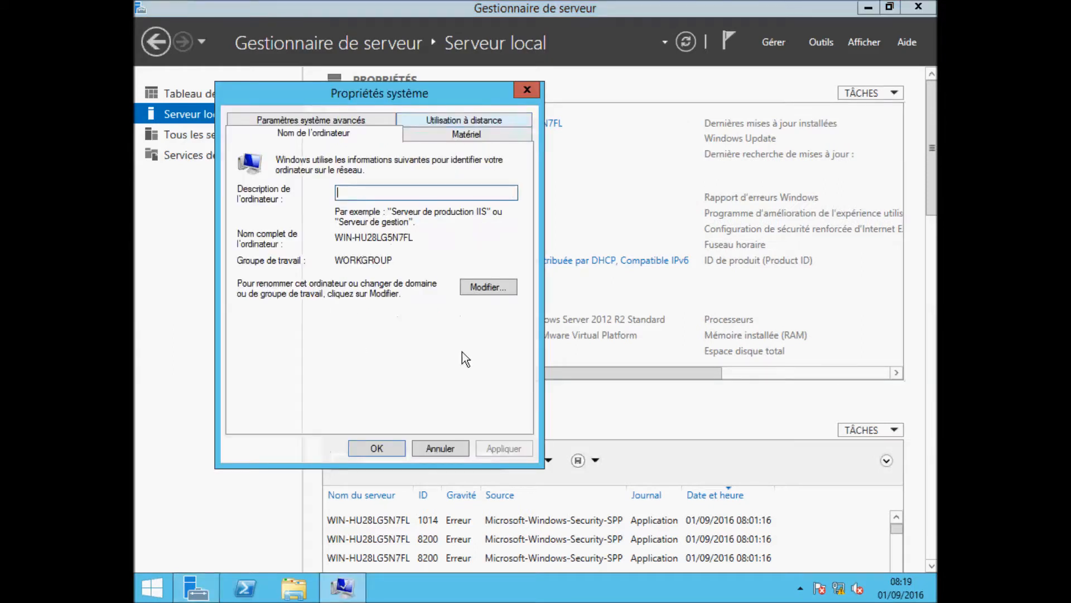
pyautogui.click(484, 290)
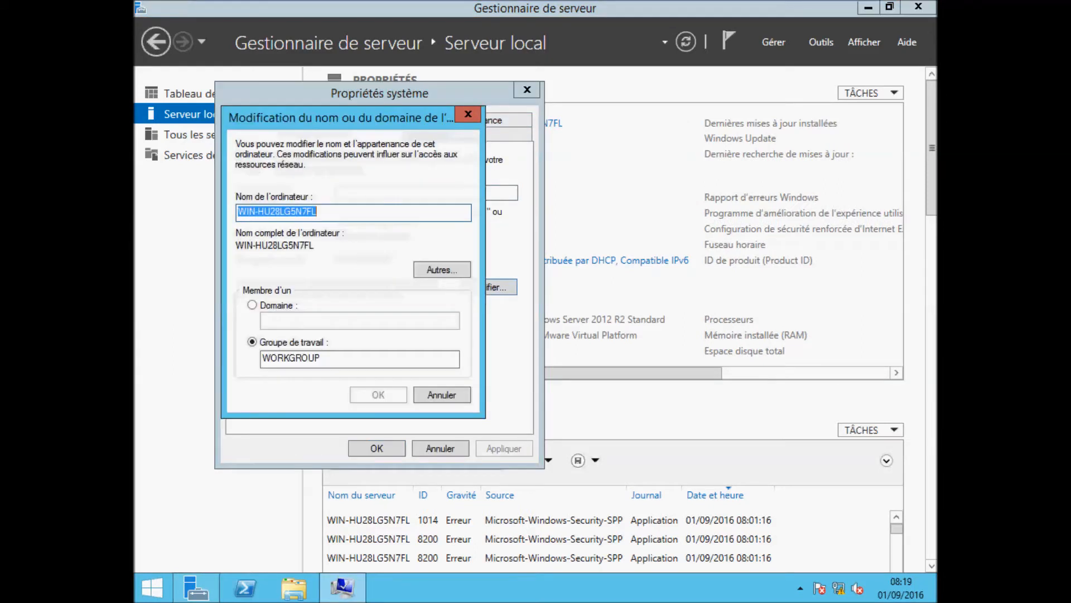
pyautogui.write('sr')
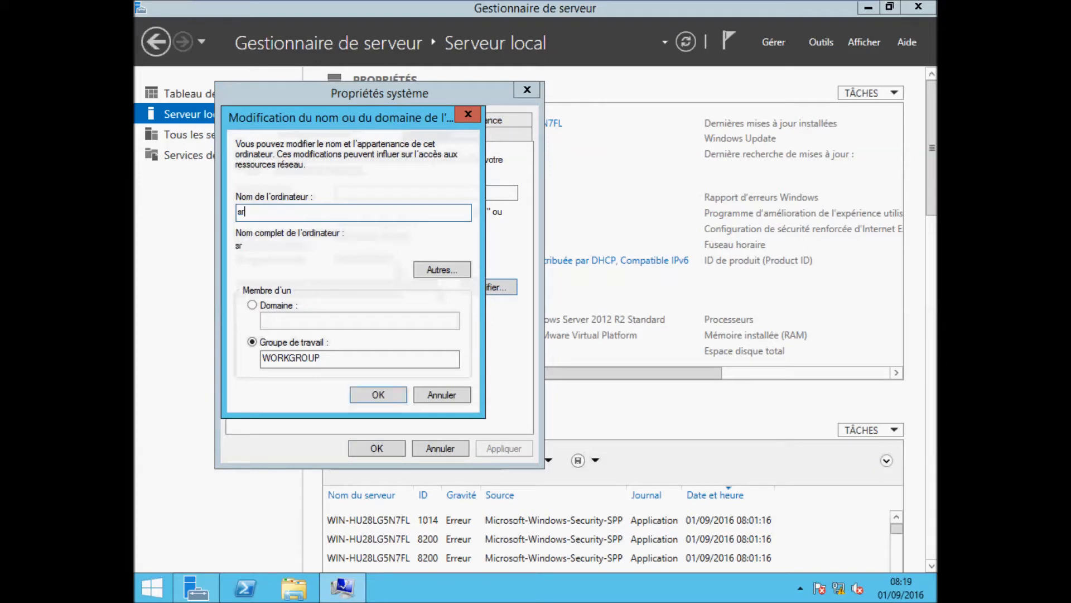
pyautogui.write('v2012')
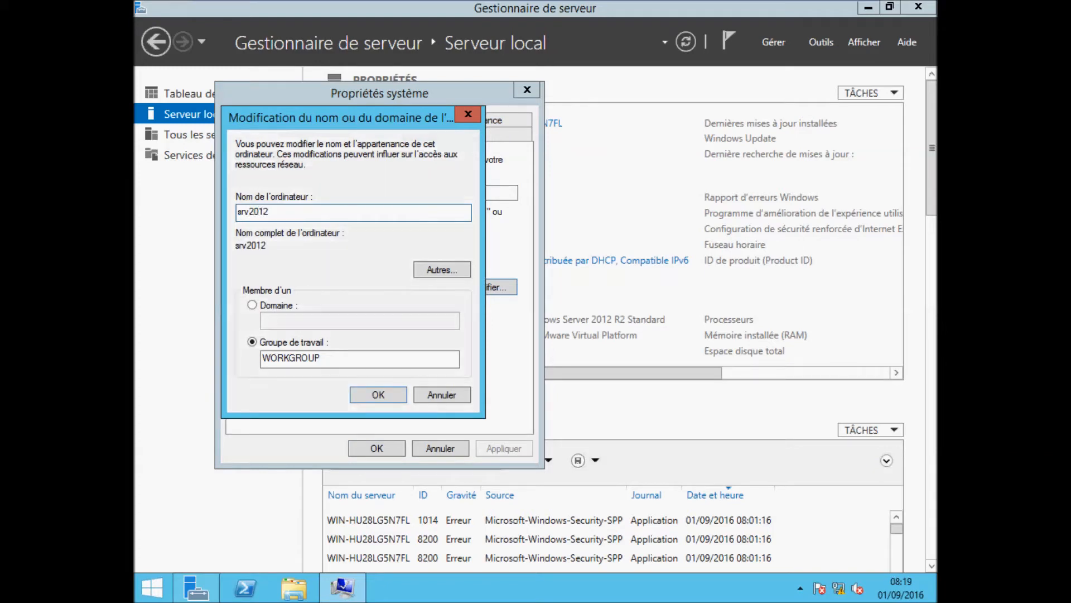
pyautogui.click(400, 394)
pyautogui.click(614, 313)
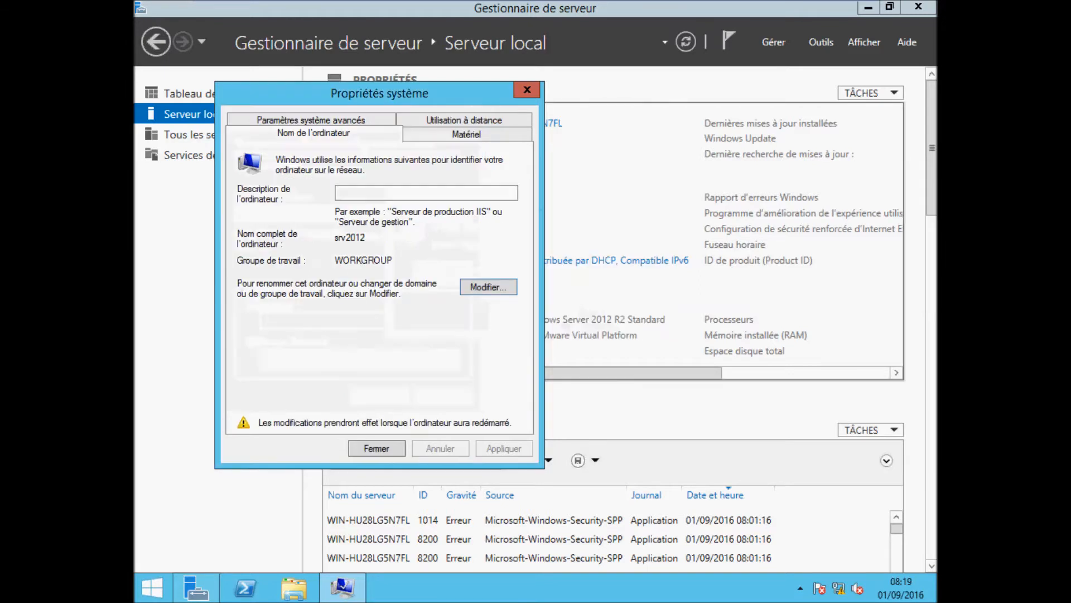
pyautogui.click(371, 449)
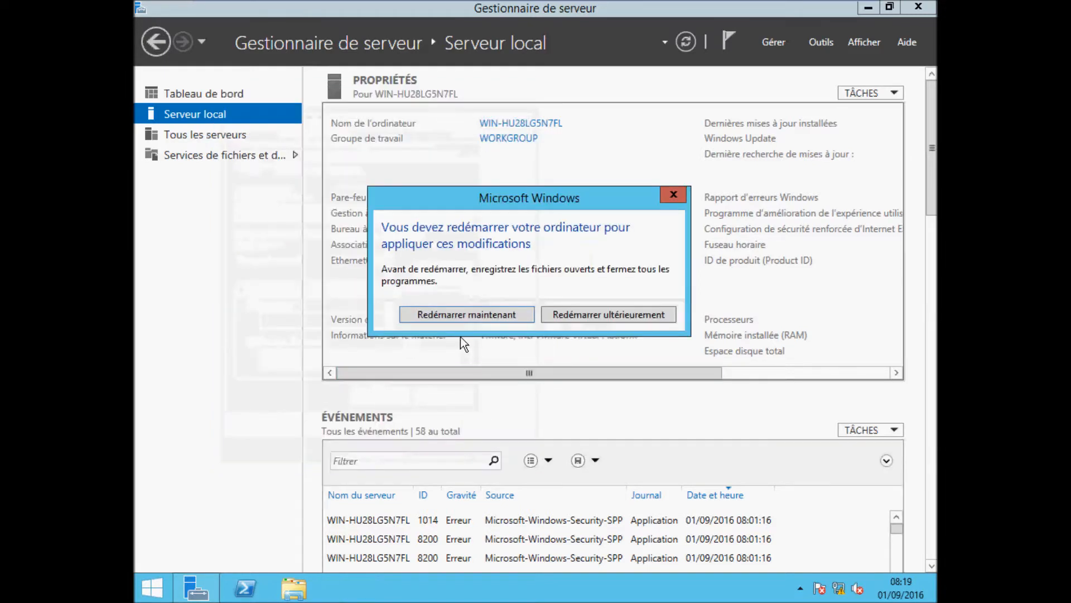
pyautogui.click(568, 316)
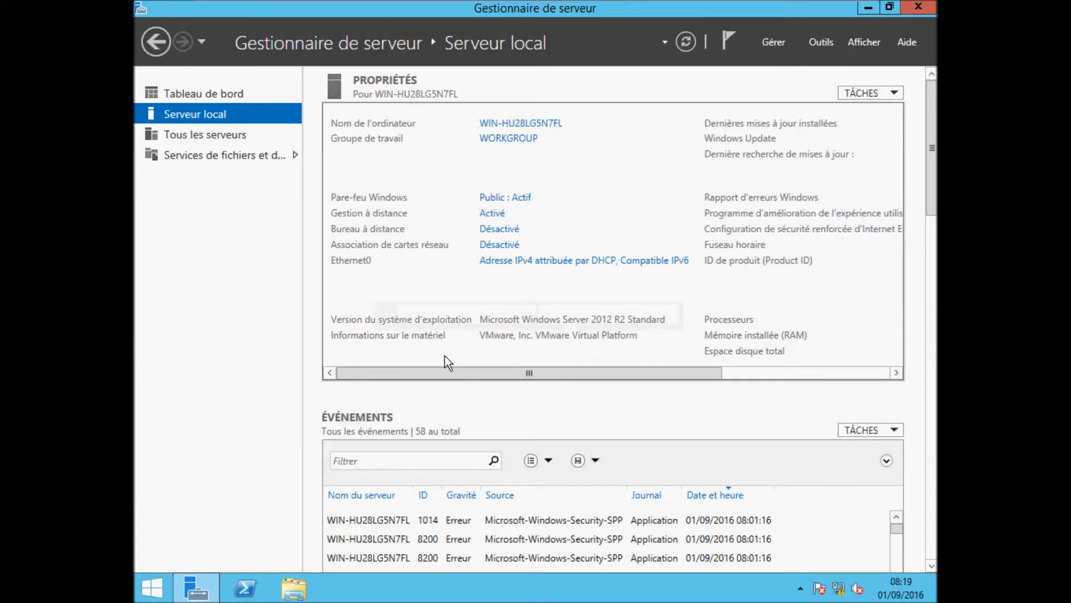
# Step: Open the Internet Protocol Version 4 properties of the Ethernet0 connection
pyautogui.click(537, 269)
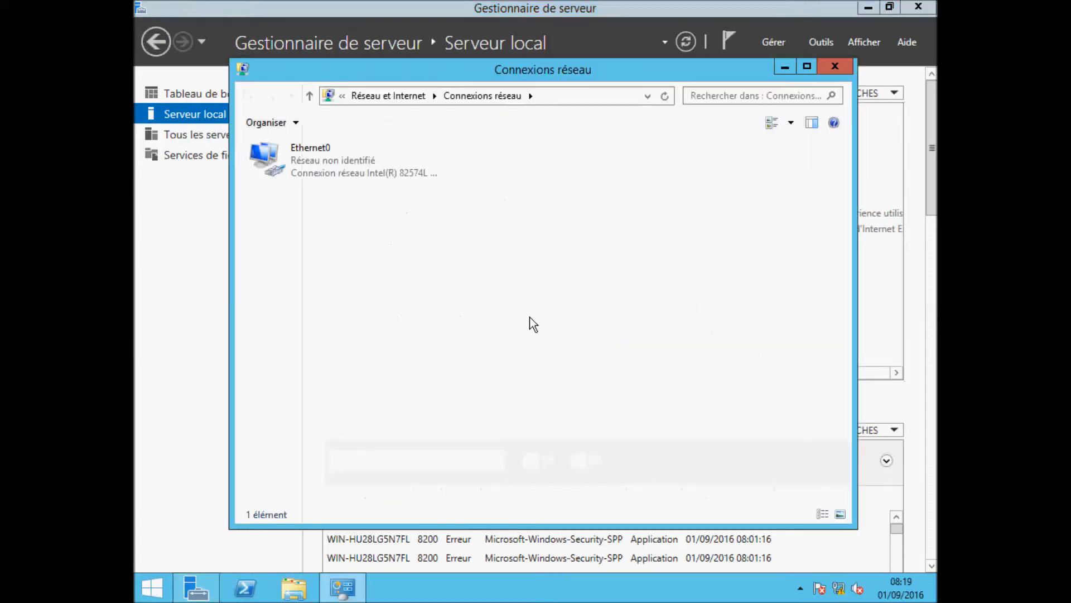
pyautogui.rightClick(300, 167)
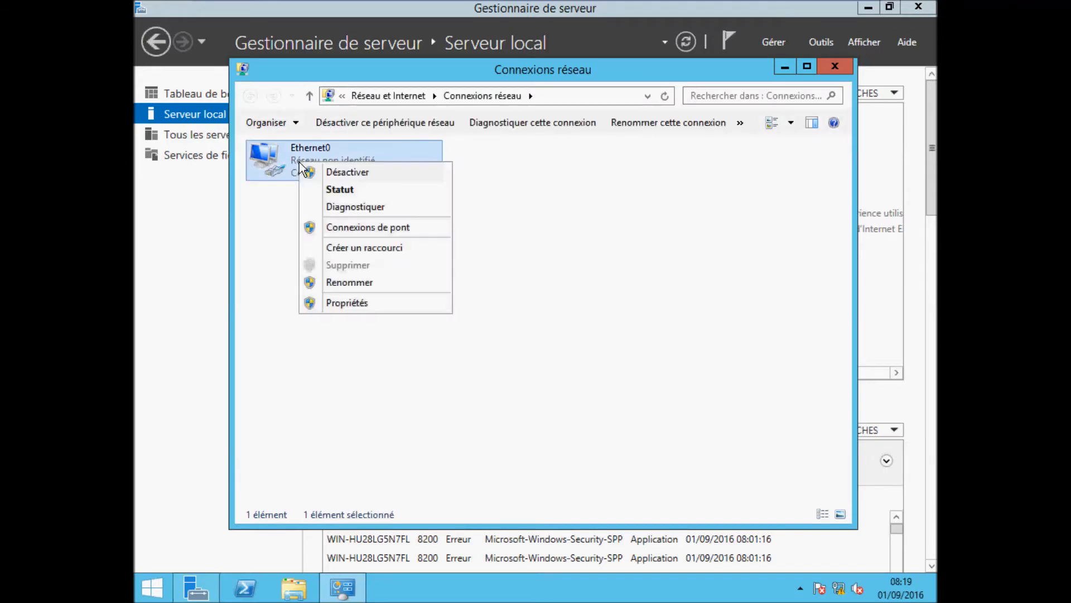
pyautogui.click(364, 305)
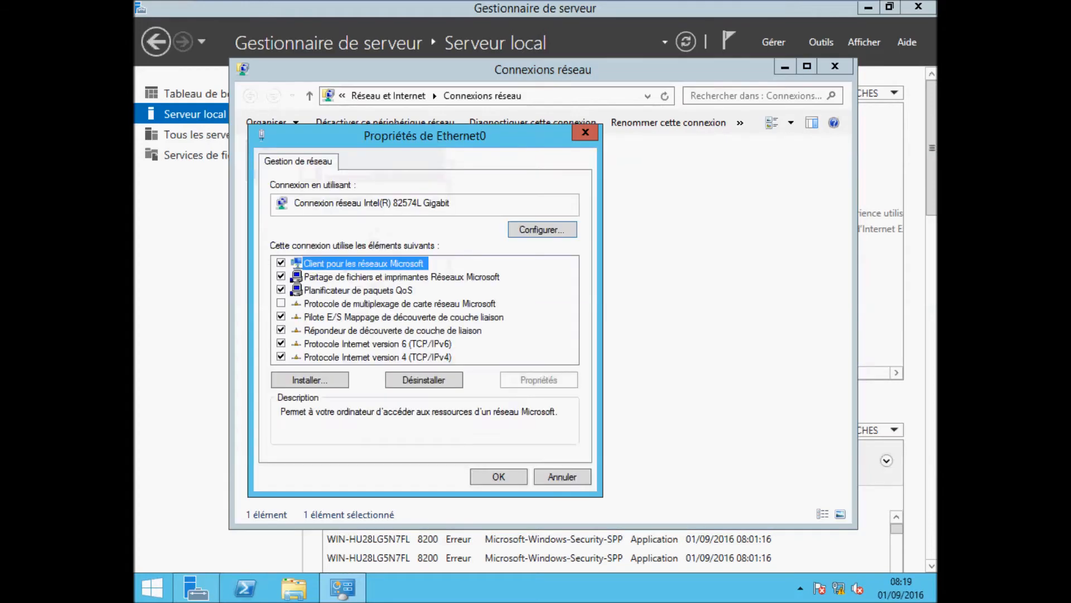
pyautogui.click(371, 360)
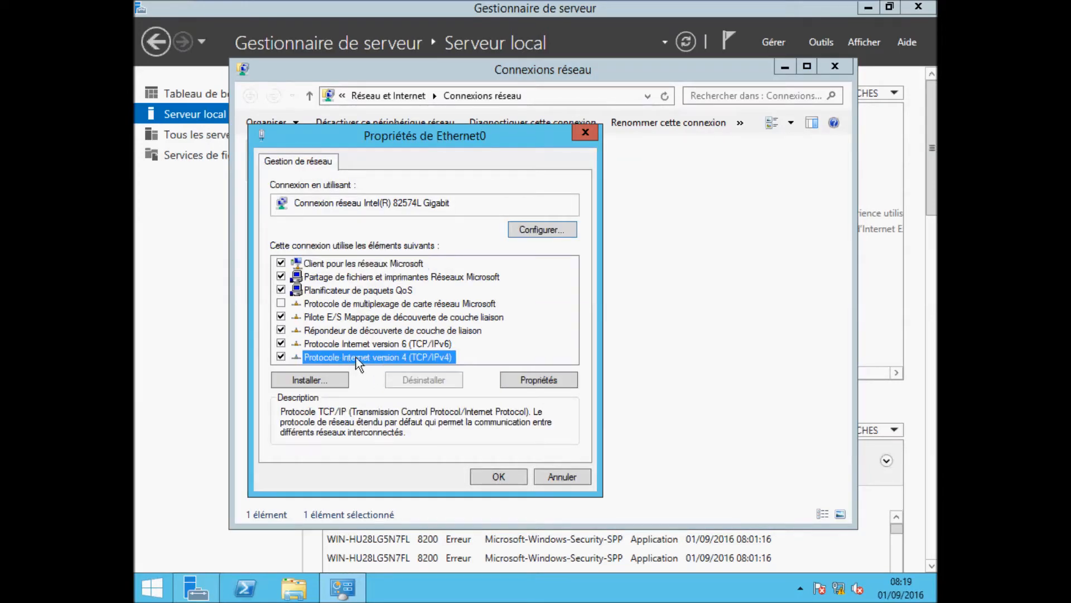
pyautogui.click(540, 380)
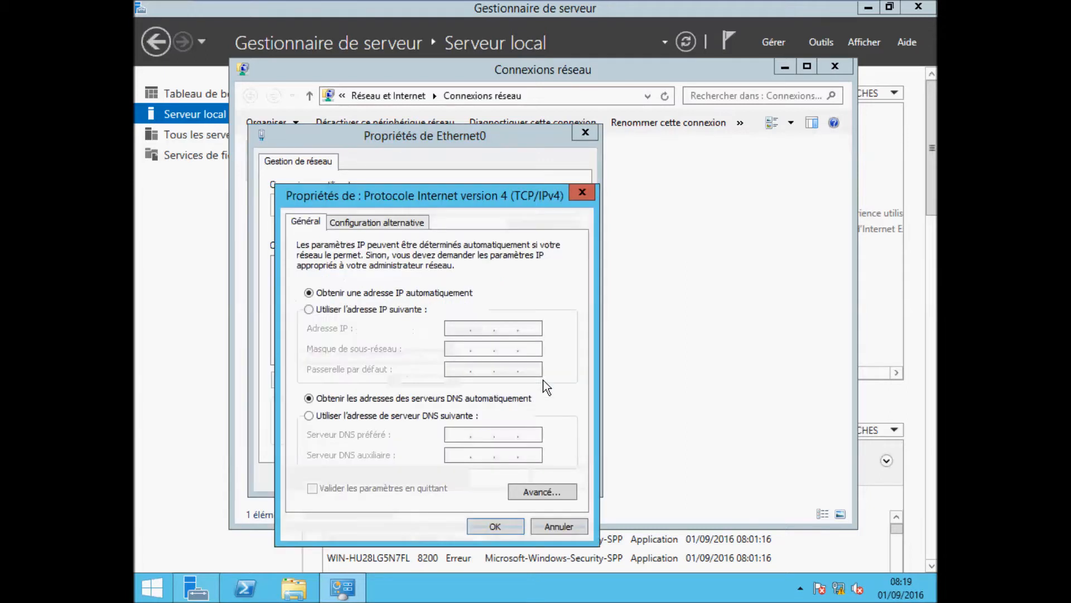
# Step: Set static IP 192.168.1.1, mask 255.255.255.0 and preferred DNS 192.168.1.1, then close
pyautogui.click(330, 309)
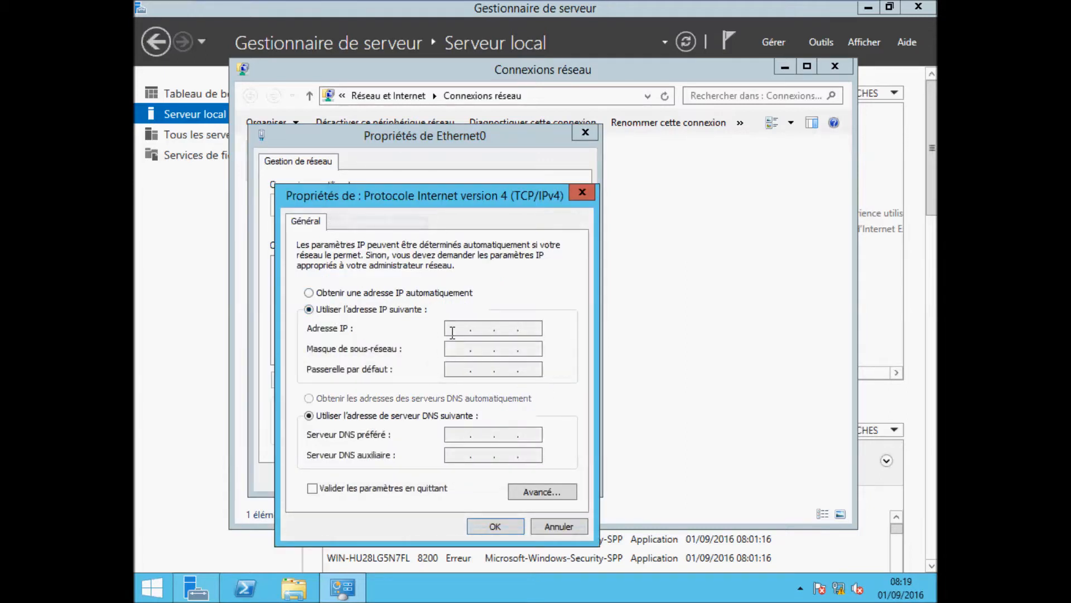
pyautogui.write('192 . 168 . 1 . 1')
pyautogui.click(455, 347)
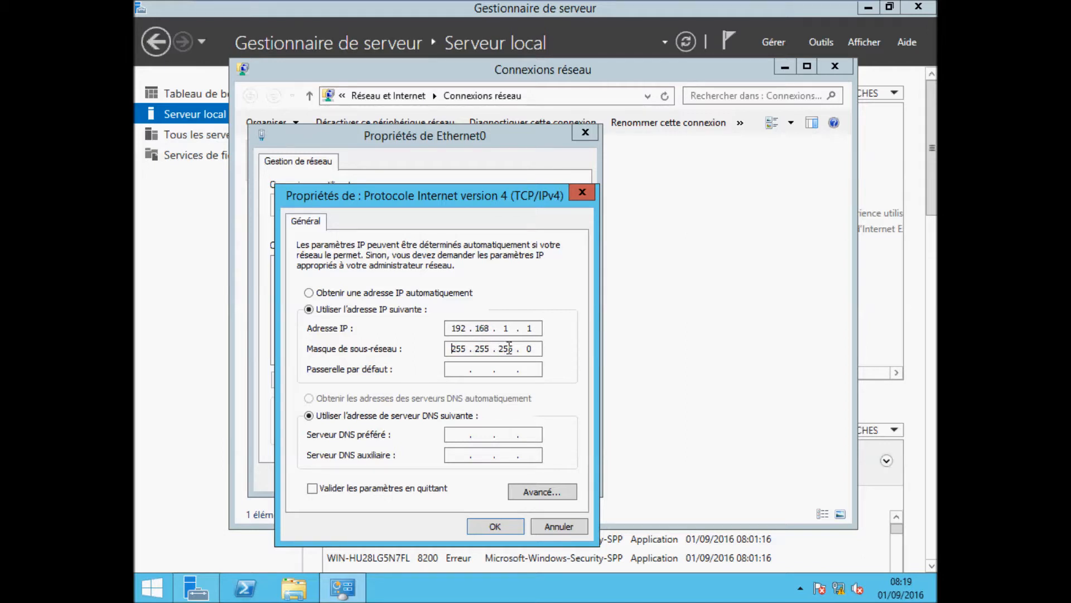
pyautogui.click(463, 369)
pyautogui.click(459, 434)
pyautogui.write('192 . 168 . 1 . 1')
pyautogui.click(496, 527)
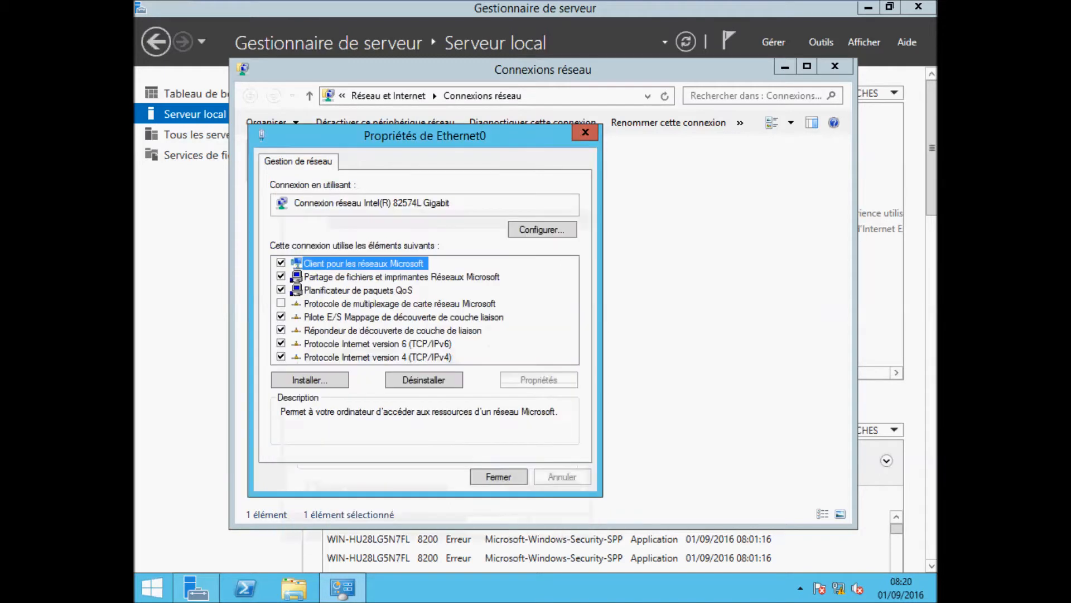
pyautogui.click(498, 476)
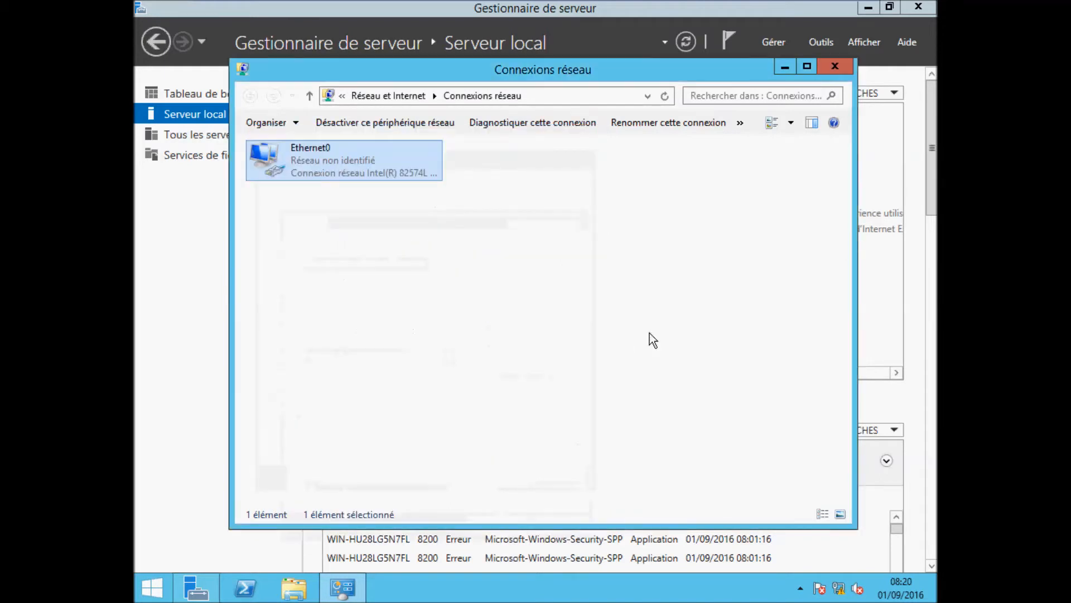
# Step: Close Network Connections, restart the server, and press Ctrl+Alt+Del at the lock screen
pyautogui.click(846, 68)
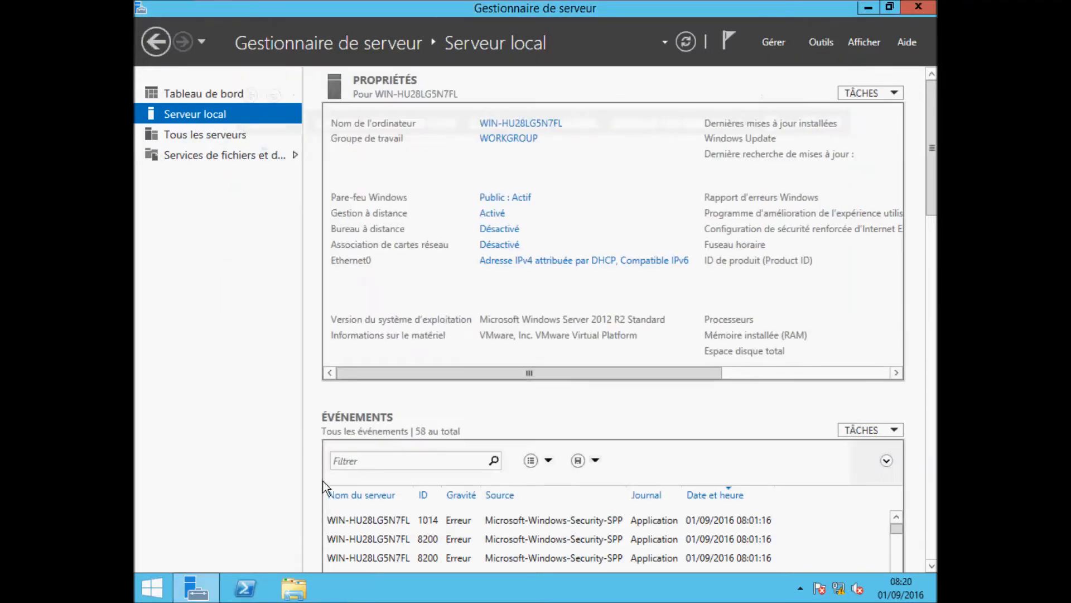
pyautogui.rightClick(160, 588)
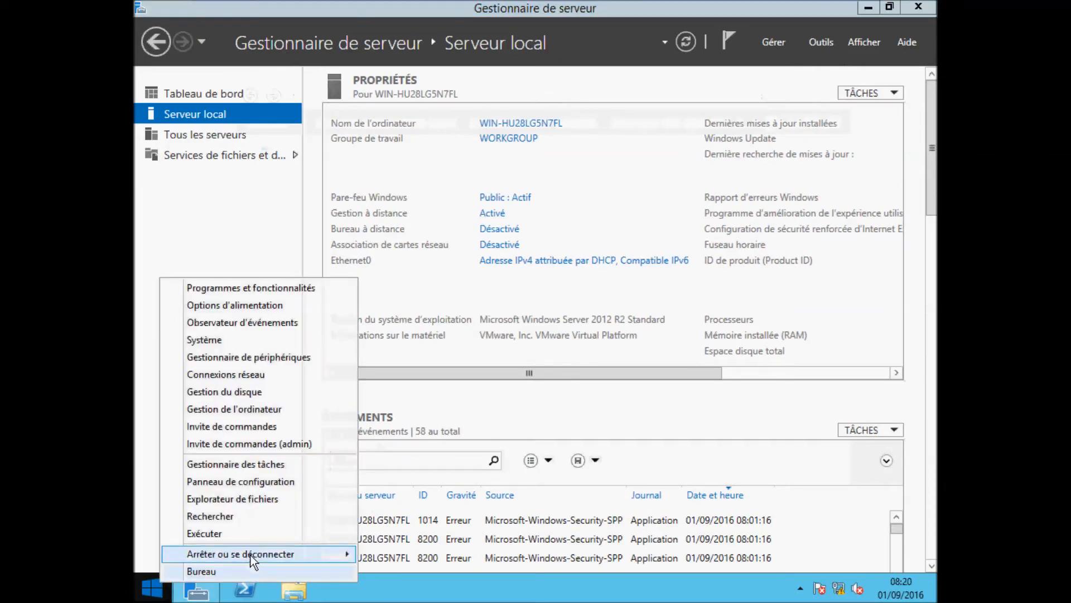
pyautogui.moveTo(251, 556)
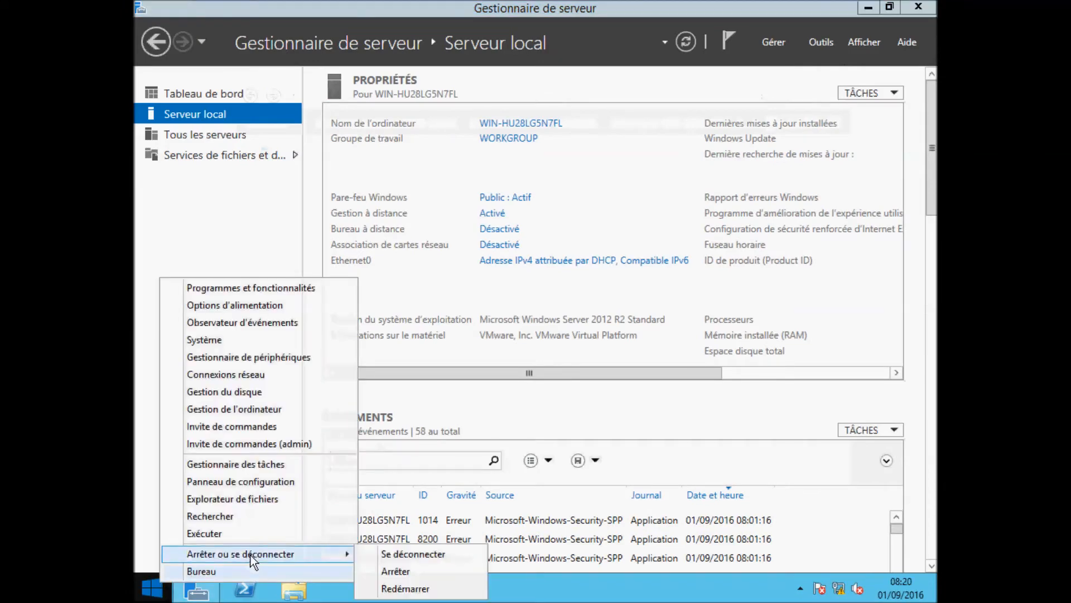
pyautogui.click(410, 590)
pyautogui.click(400, 550)
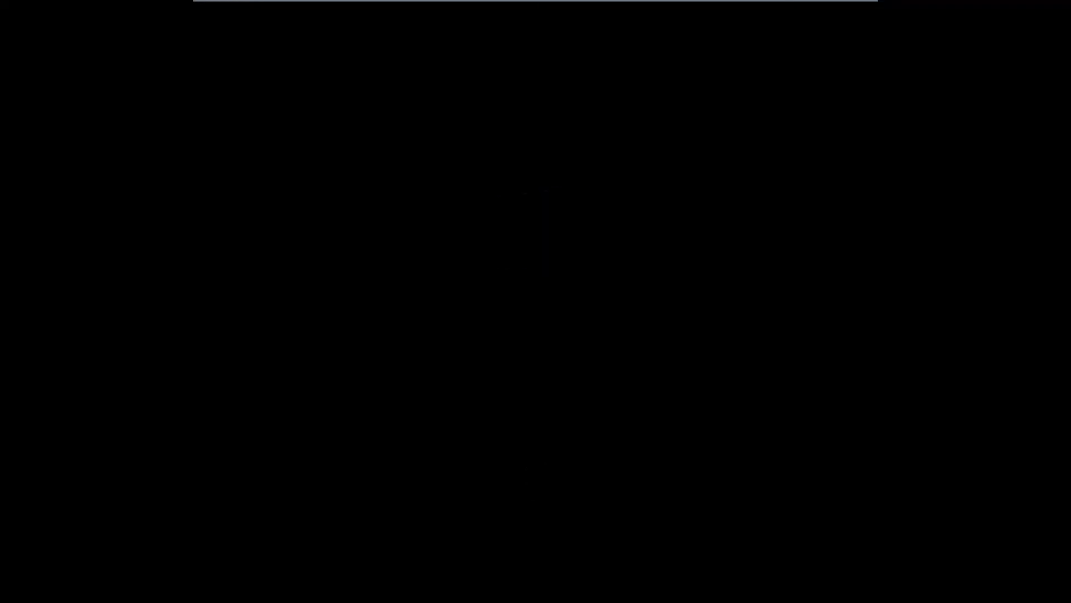
pyautogui.hotkey('ctrl', 'alt', 'Delete')
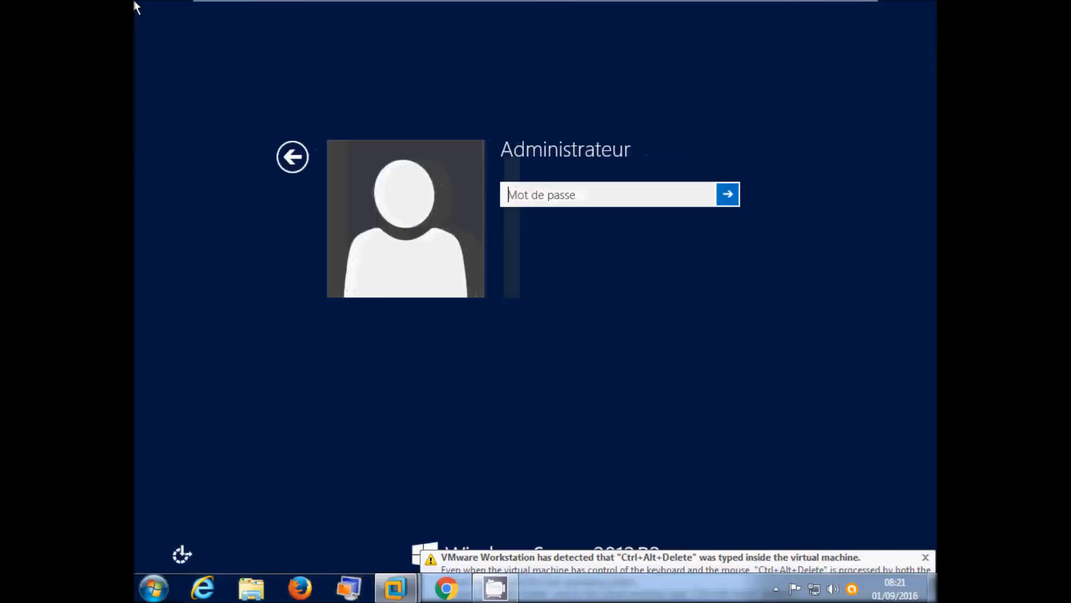
# Step: Sign in as Administrateur with the account password
pyautogui.click(535, 199)
pyautogui.write('••••••••')
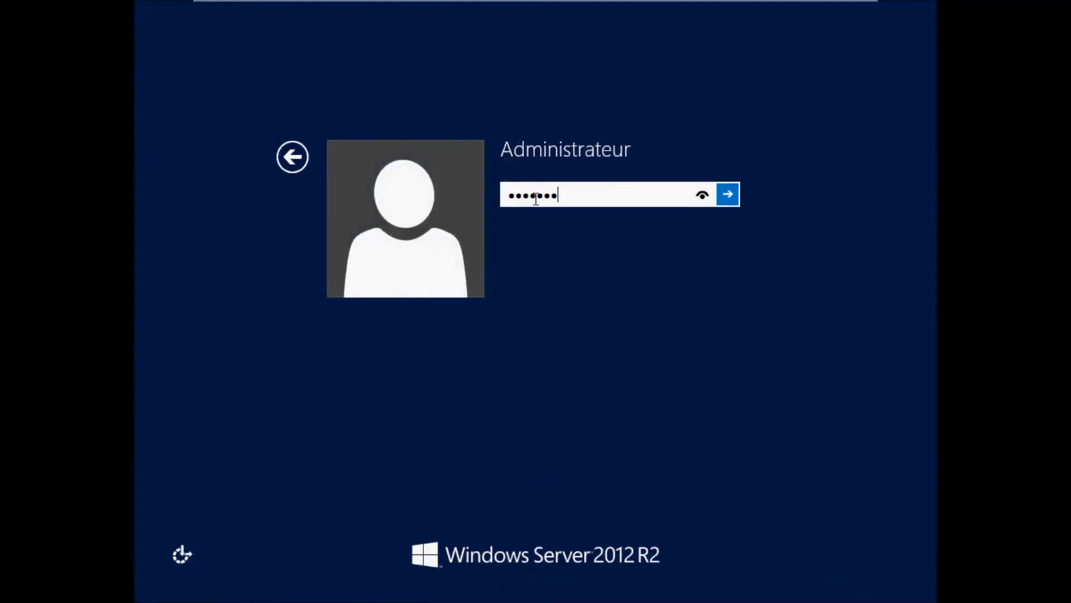
pyautogui.click(722, 198)
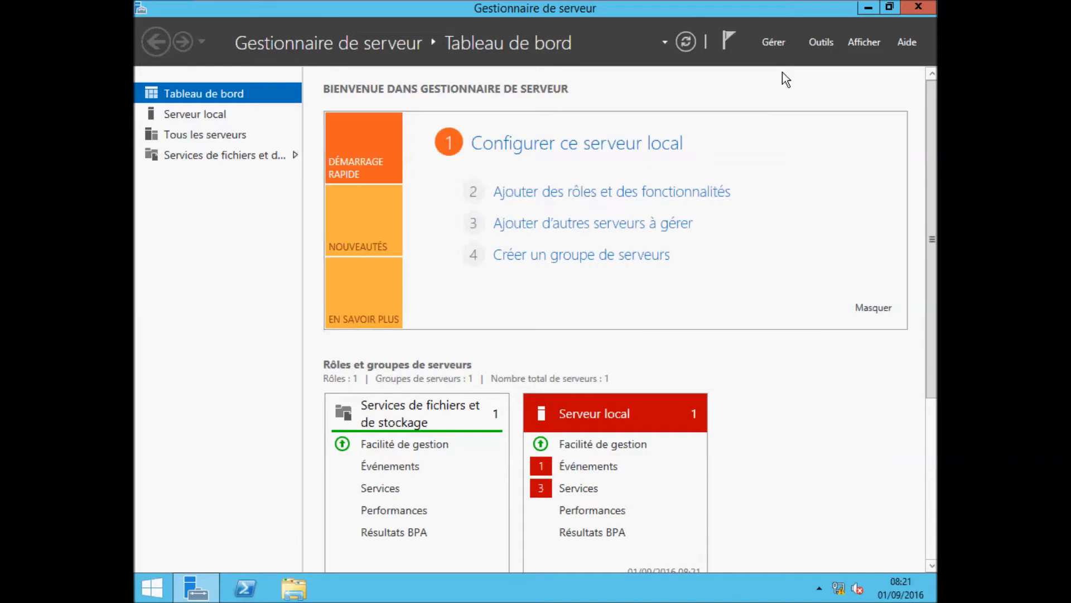
# Step: Start the Add Roles and Features wizard for a role-based installation on srv2012
pyautogui.click(774, 42)
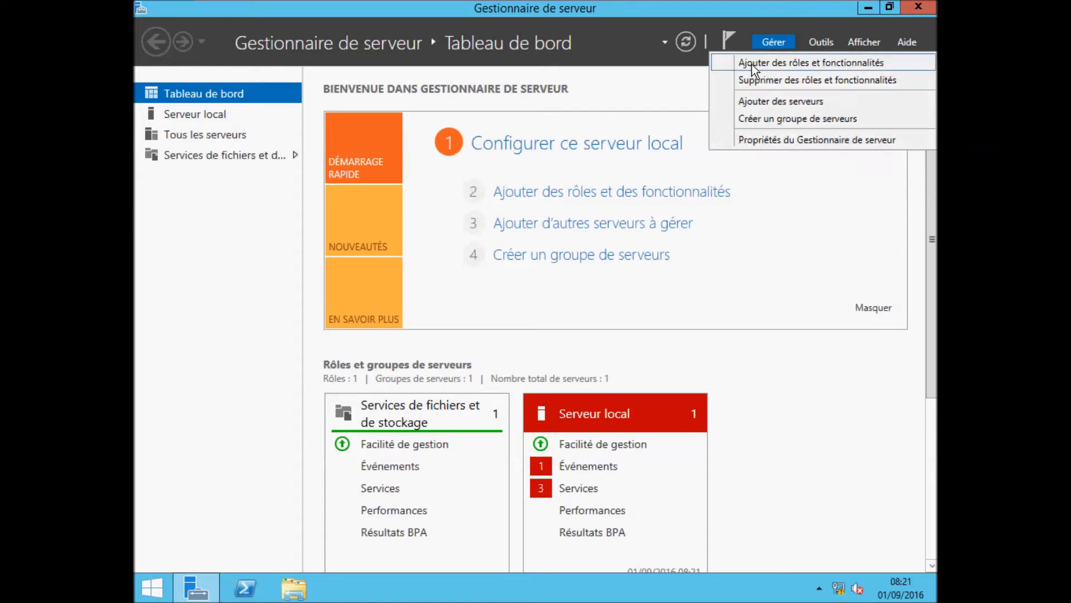
pyautogui.click(751, 64)
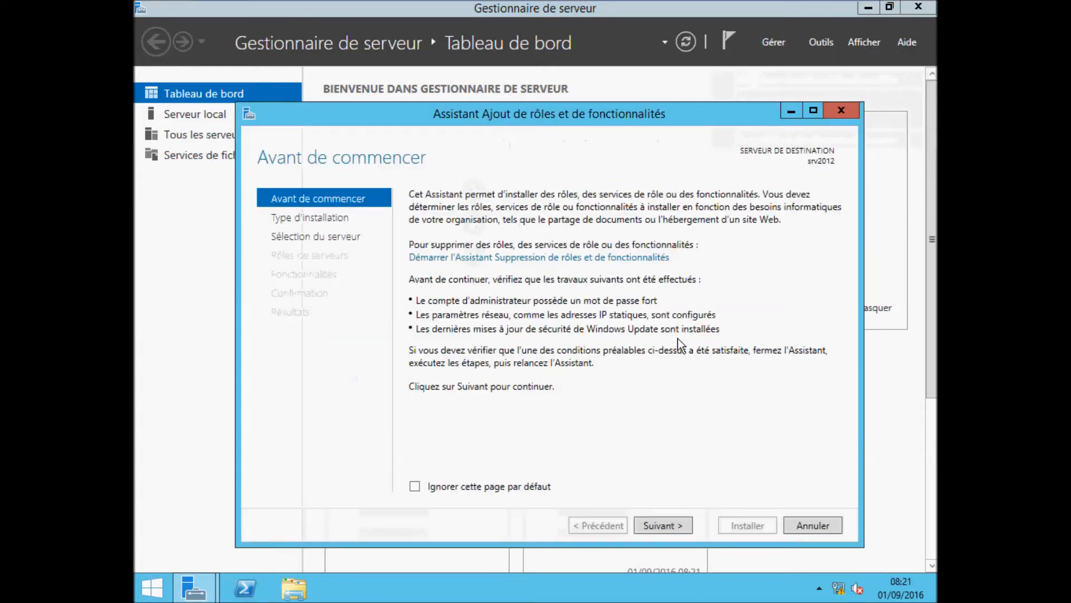
pyautogui.click(666, 526)
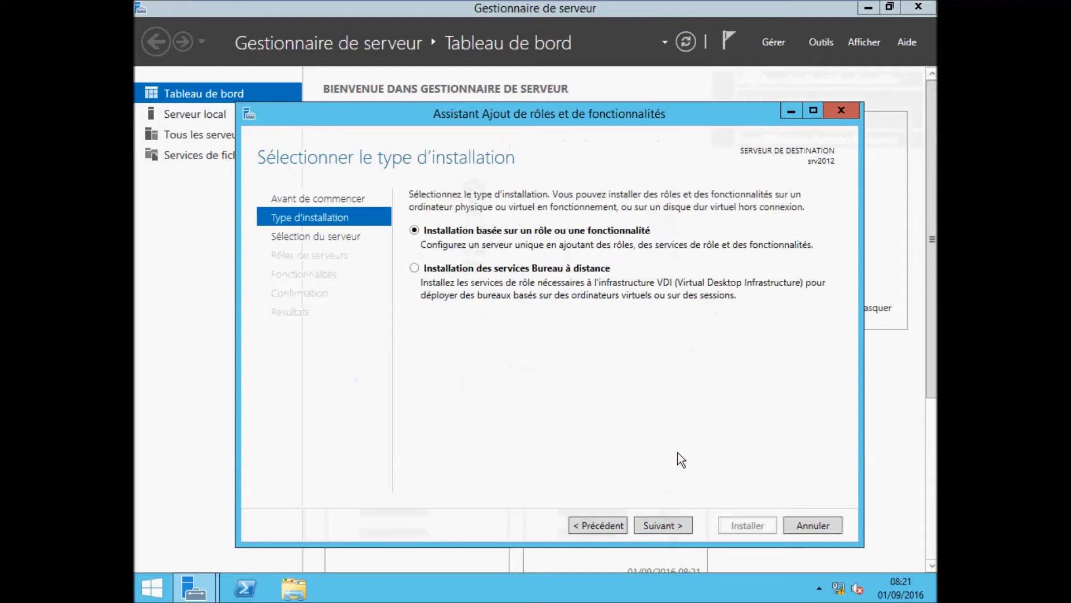
pyautogui.click(665, 525)
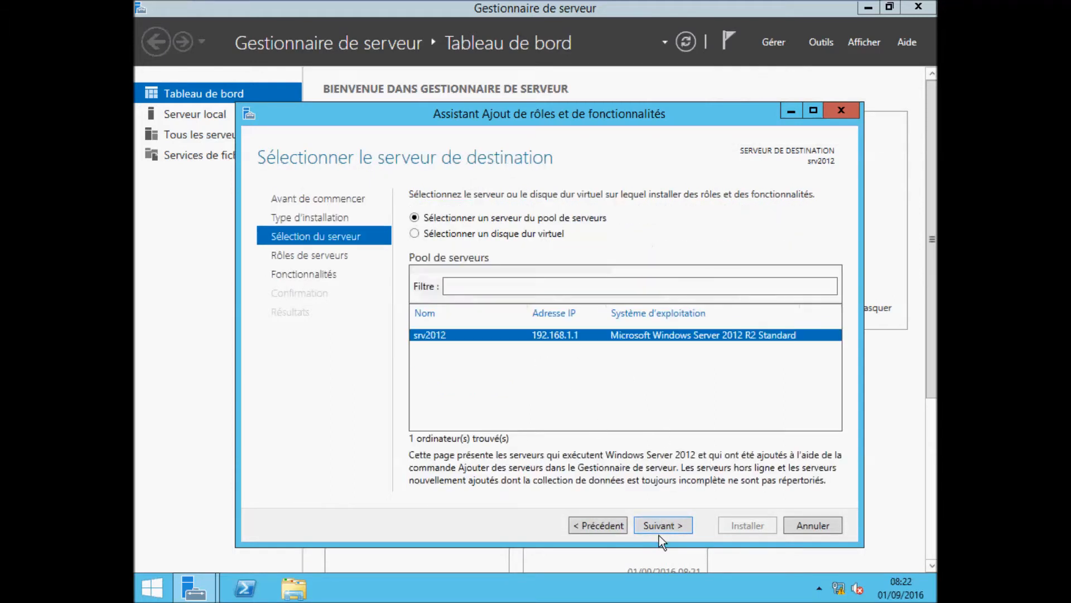
pyautogui.click(663, 527)
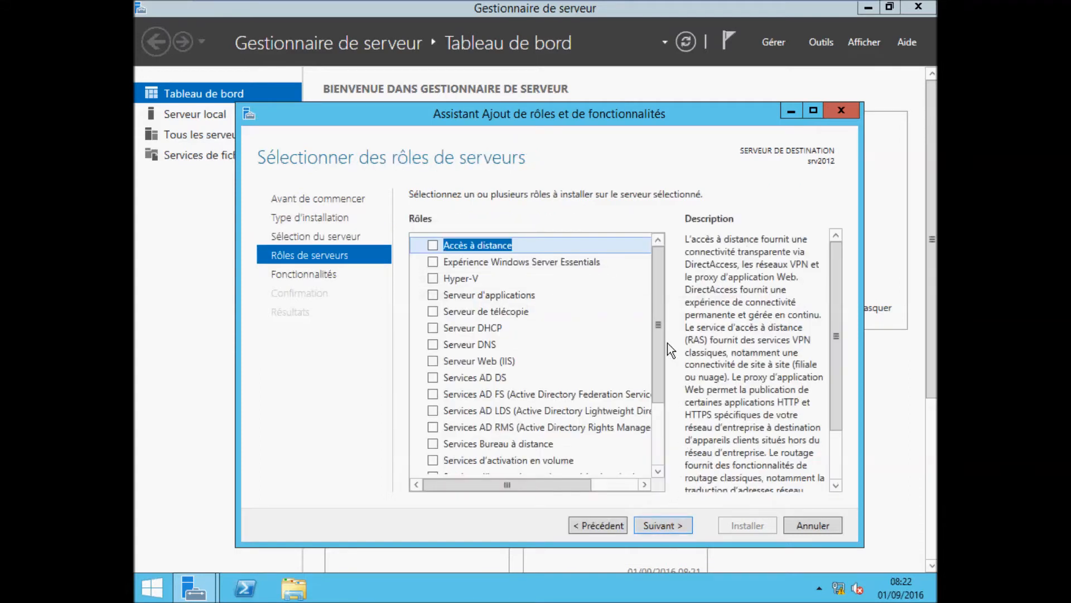
# Step: Select the DNS Server role with its management tools, install it, and close the wizard
pyautogui.click(433, 345)
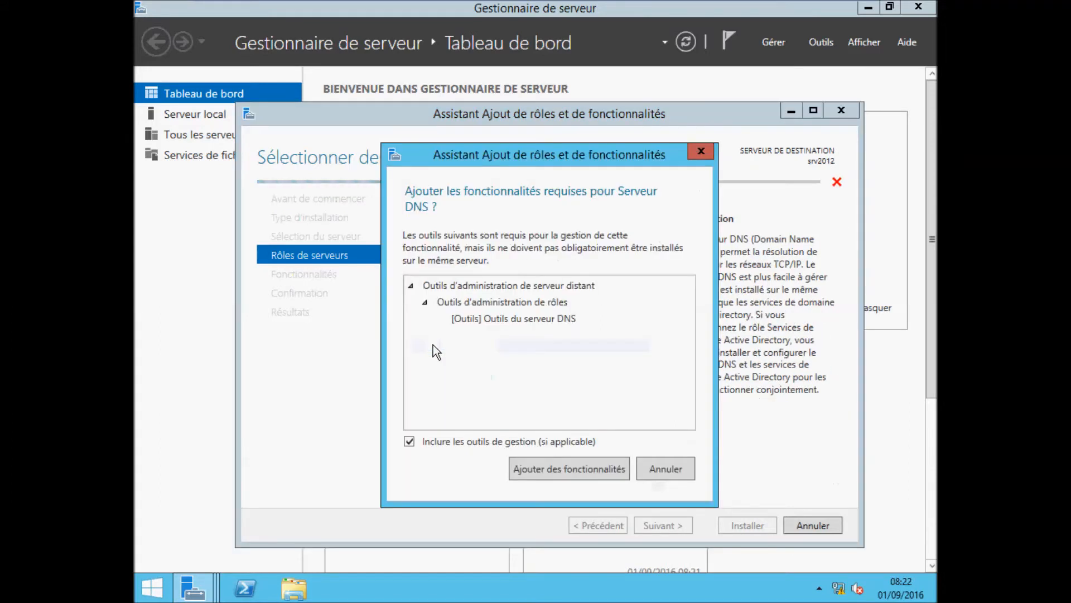
pyautogui.click(570, 470)
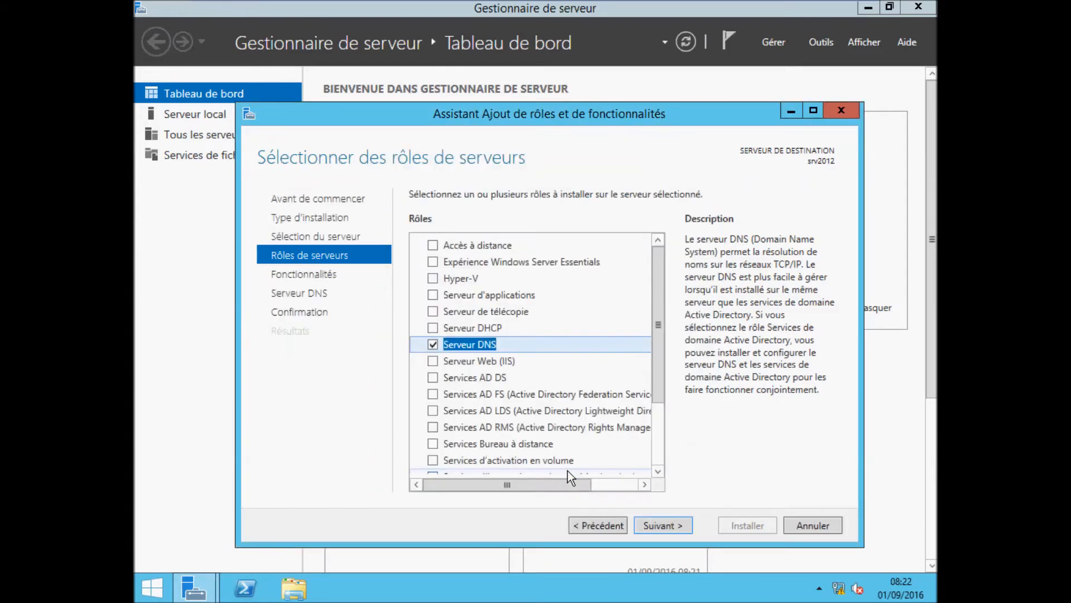
pyautogui.click(670, 525)
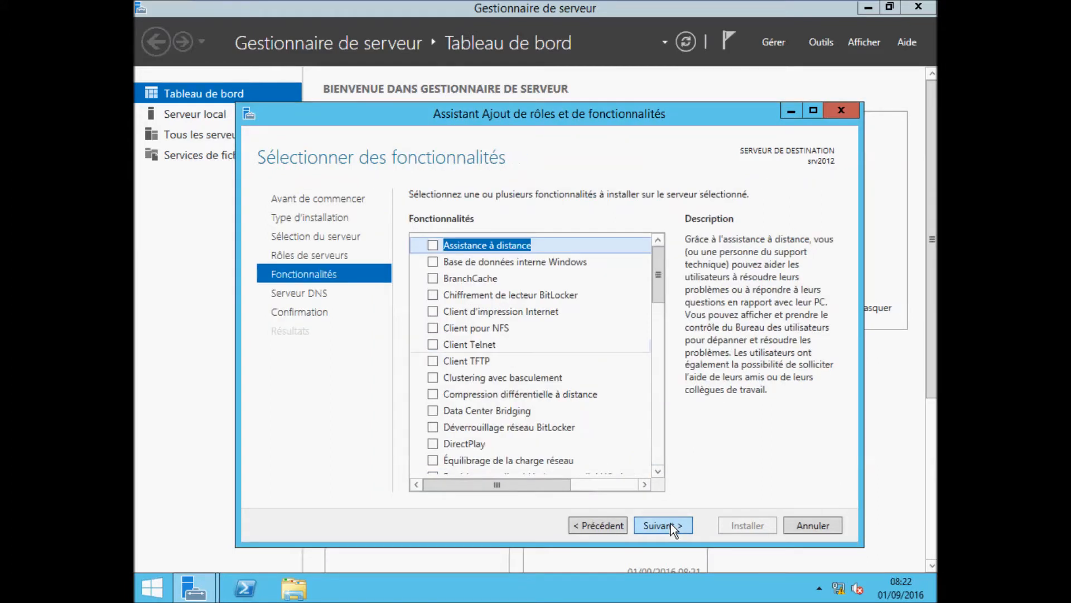
pyautogui.click(671, 525)
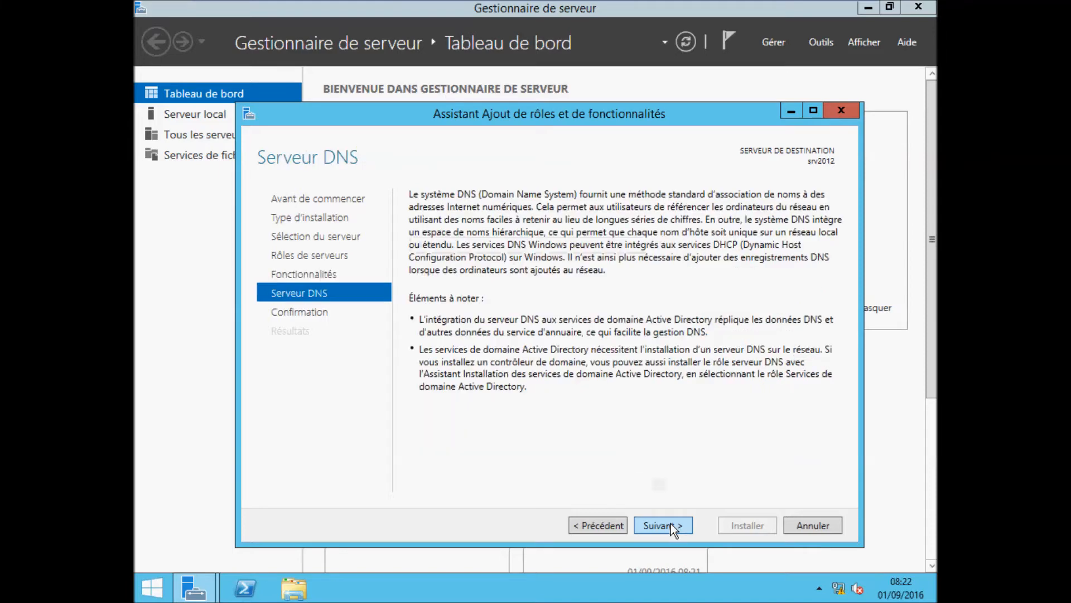
pyautogui.click(671, 525)
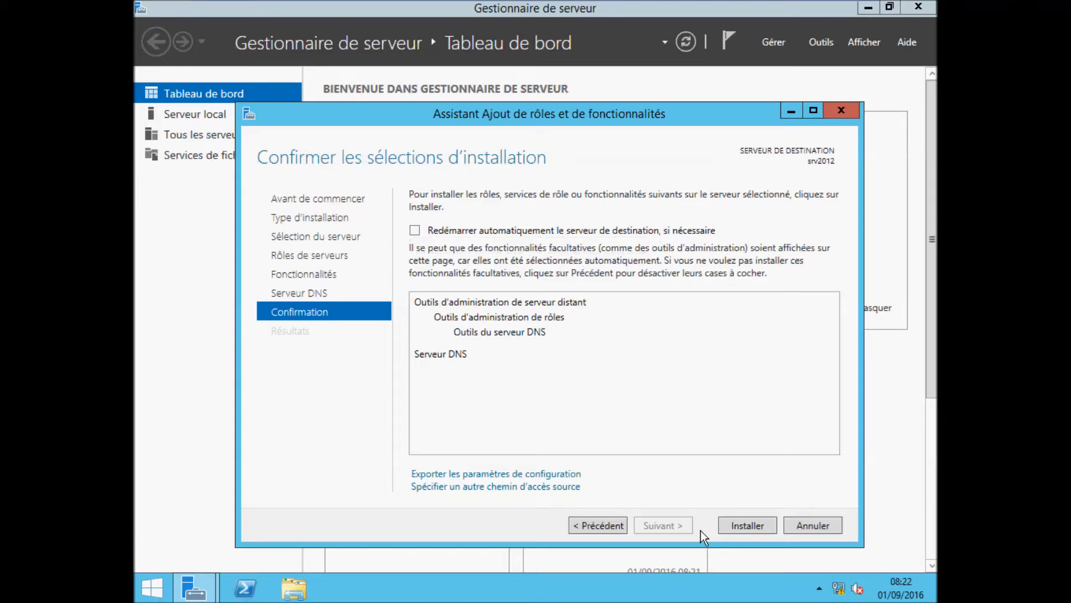
pyautogui.click(748, 526)
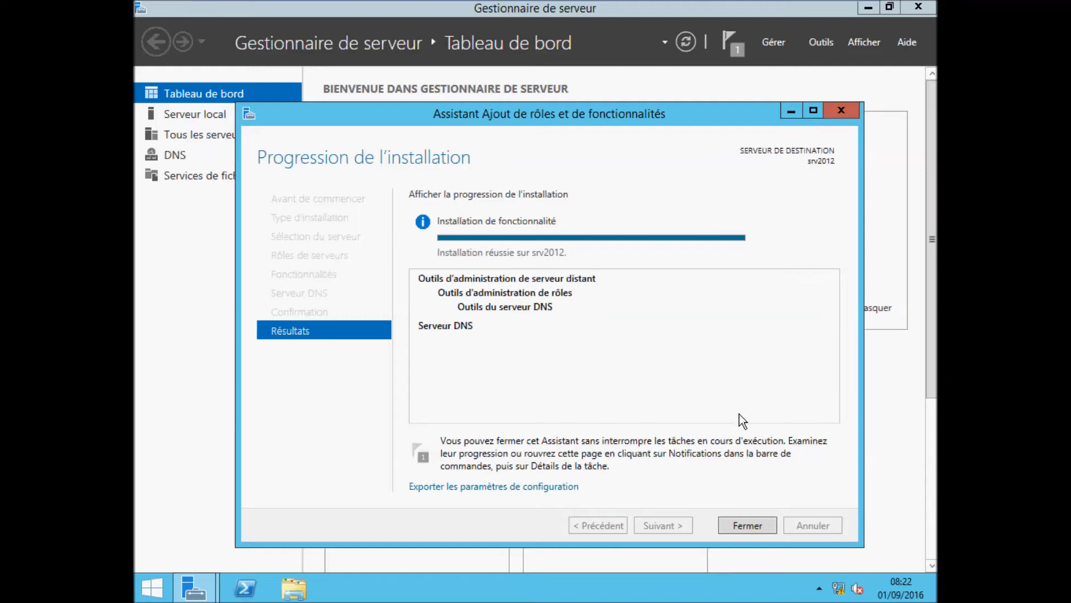
pyautogui.click(745, 527)
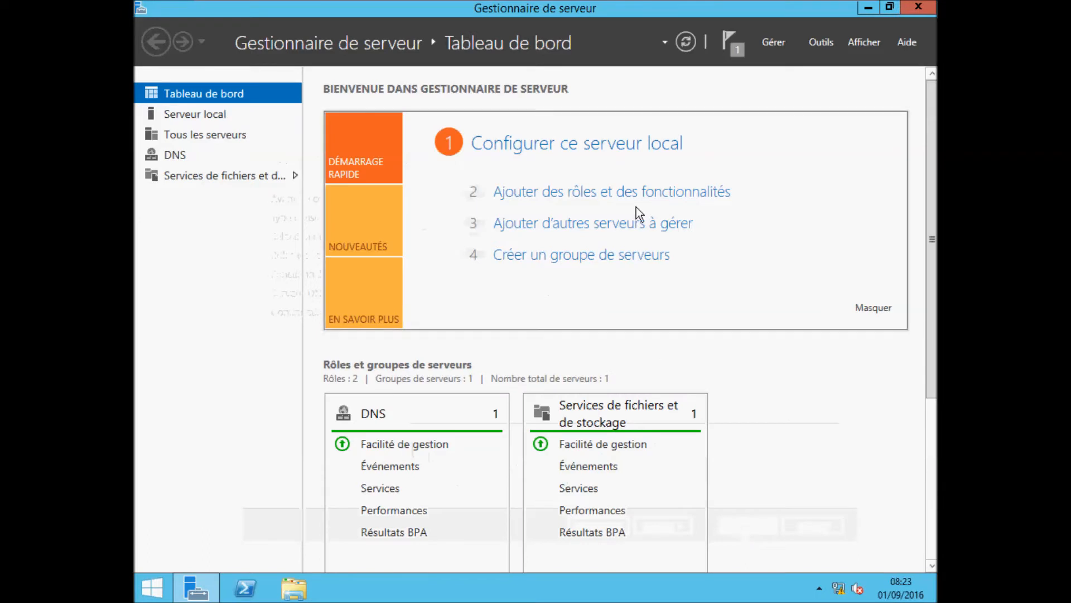
pyautogui.click(820, 43)
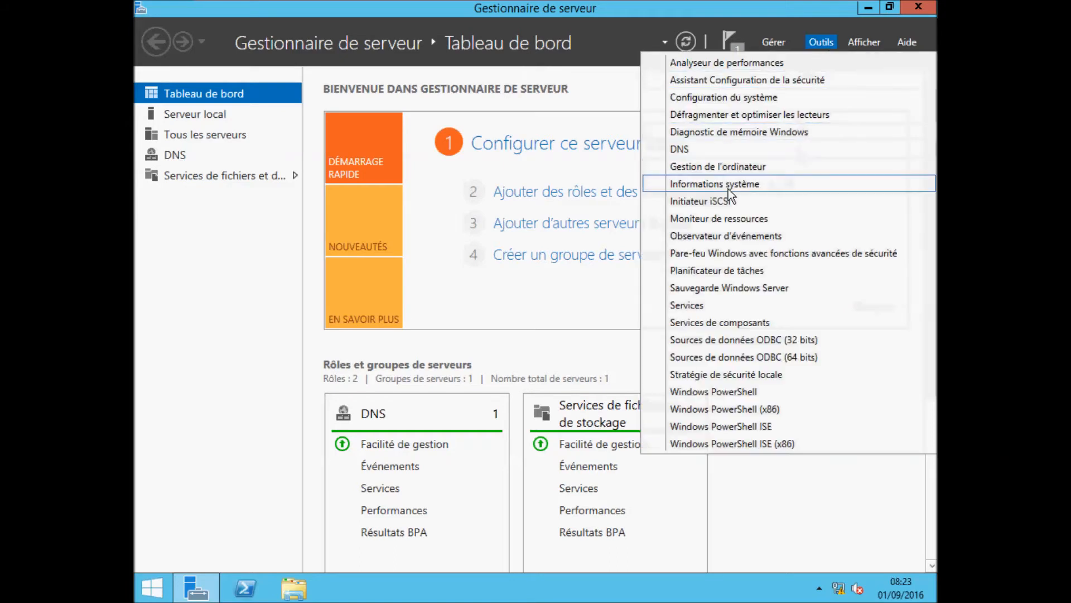
# Step: Launch DNS Manager maximized and expand SRV2012 to its empty Forward Lookup Zones folder
pyautogui.click(698, 151)
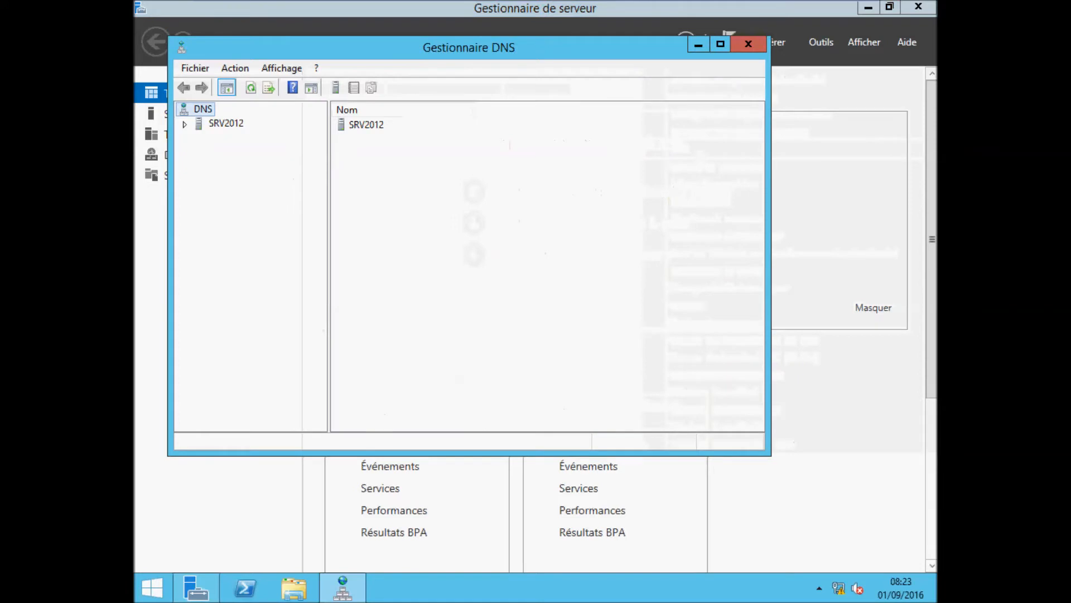
pyautogui.click(720, 44)
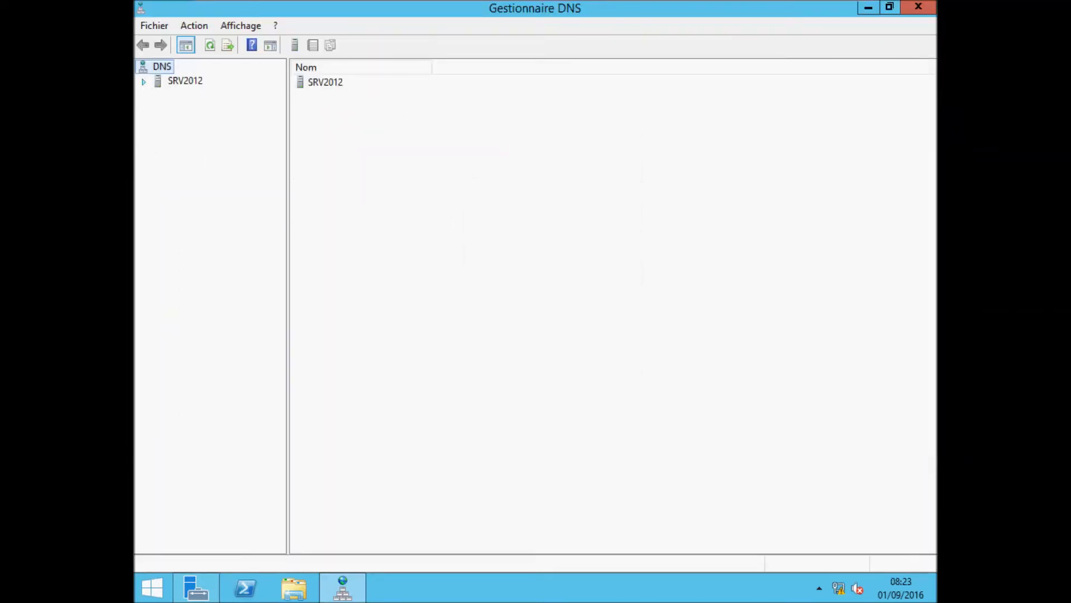
pyautogui.doubleClick(158, 81)
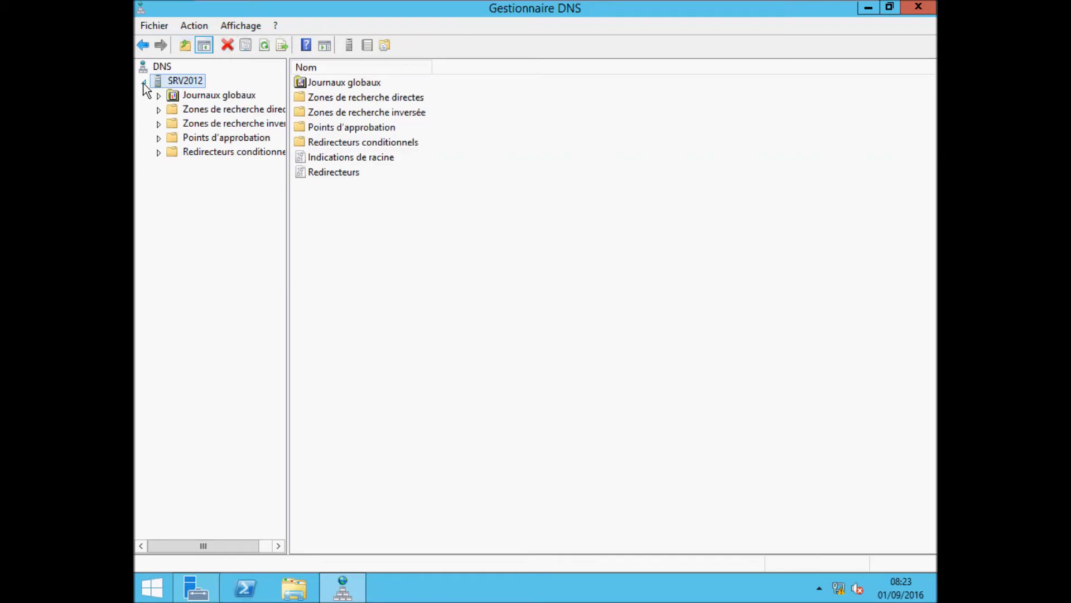
pyautogui.moveTo(287, 197); pyautogui.dragTo(348, 206)
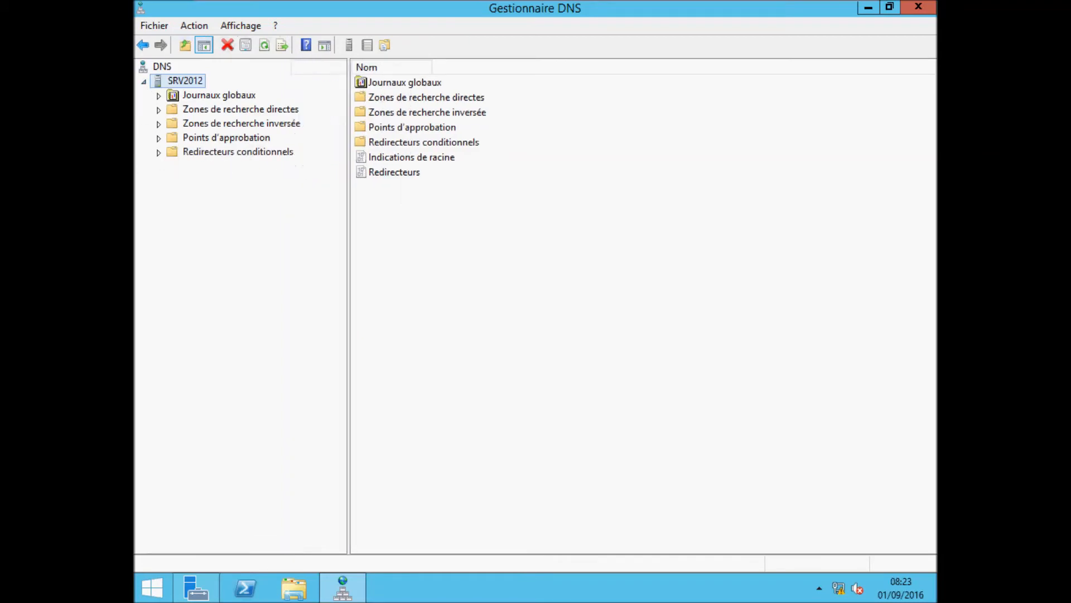
pyautogui.click(159, 110)
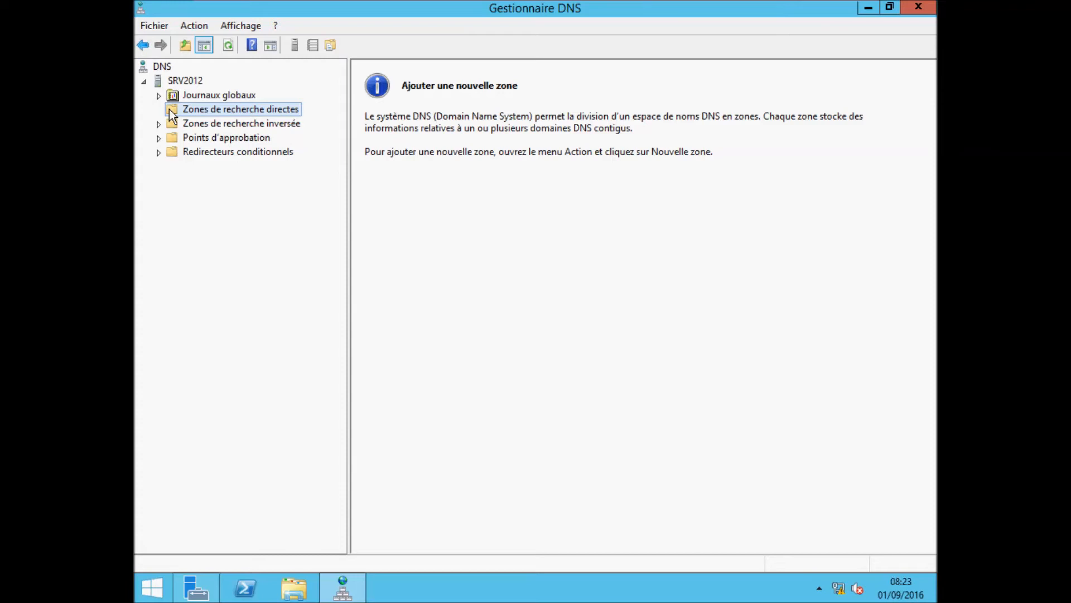
# Step: Create primary forward zone dmn.local with file dmn.local.dns, allowing secure and nonsecure dynamic updates
pyautogui.rightClick(205, 112)
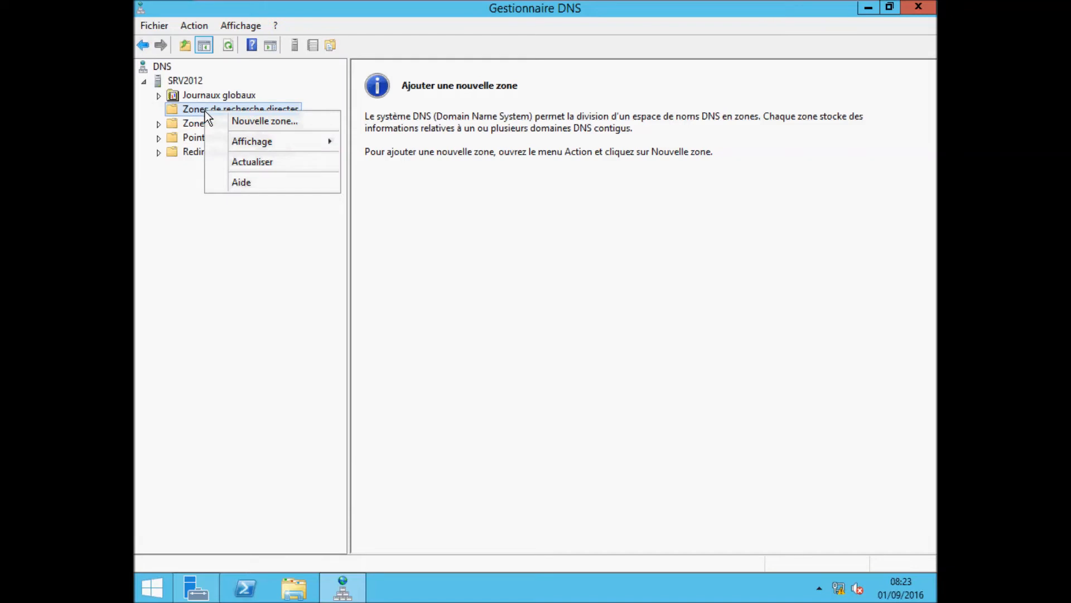
pyautogui.click(248, 120)
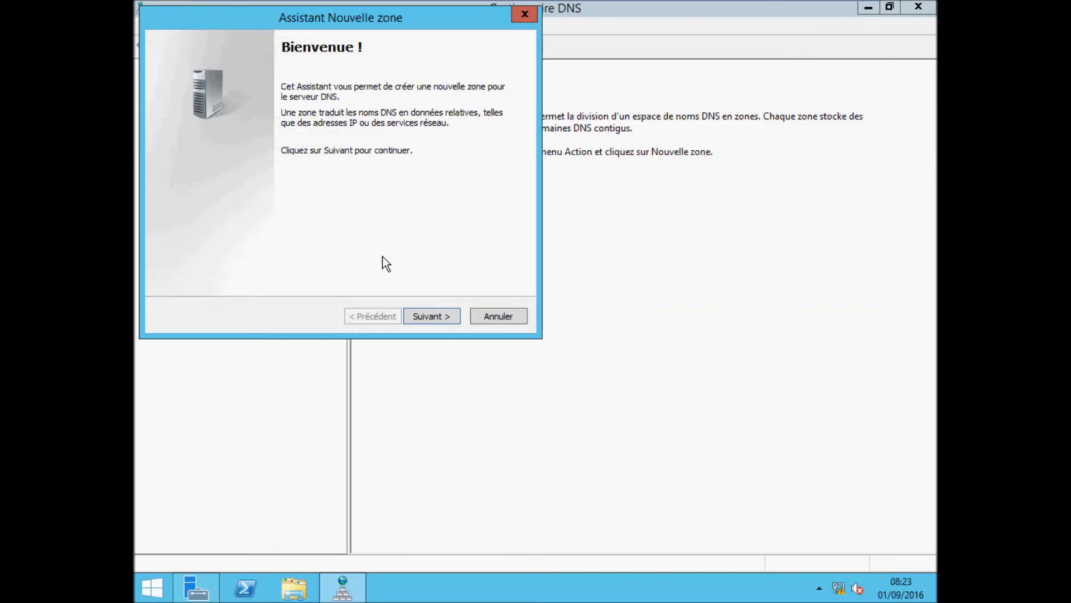
pyautogui.click(426, 316)
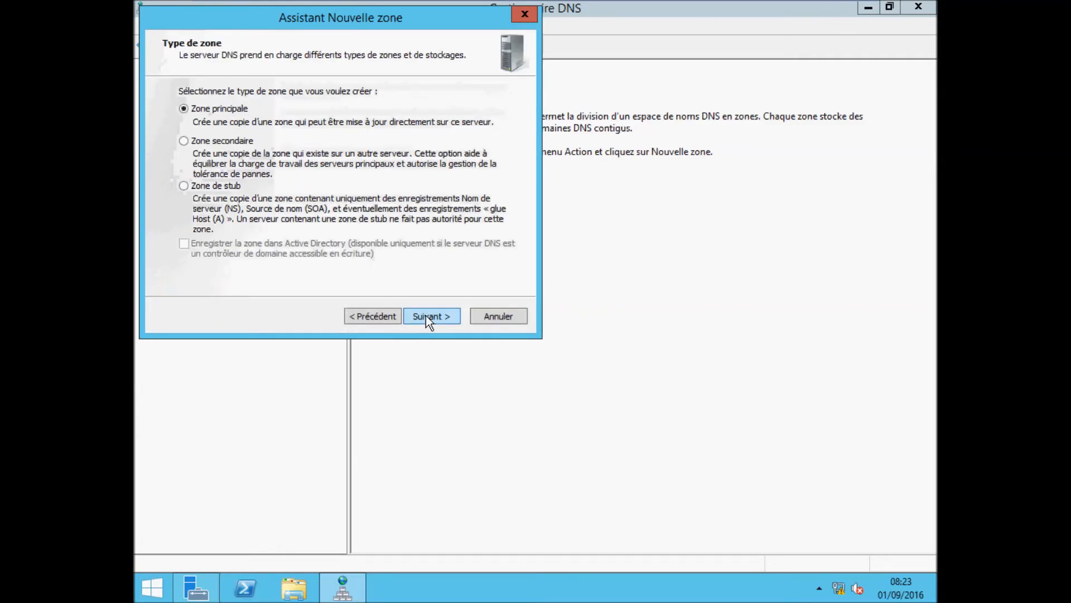
pyautogui.click(427, 315)
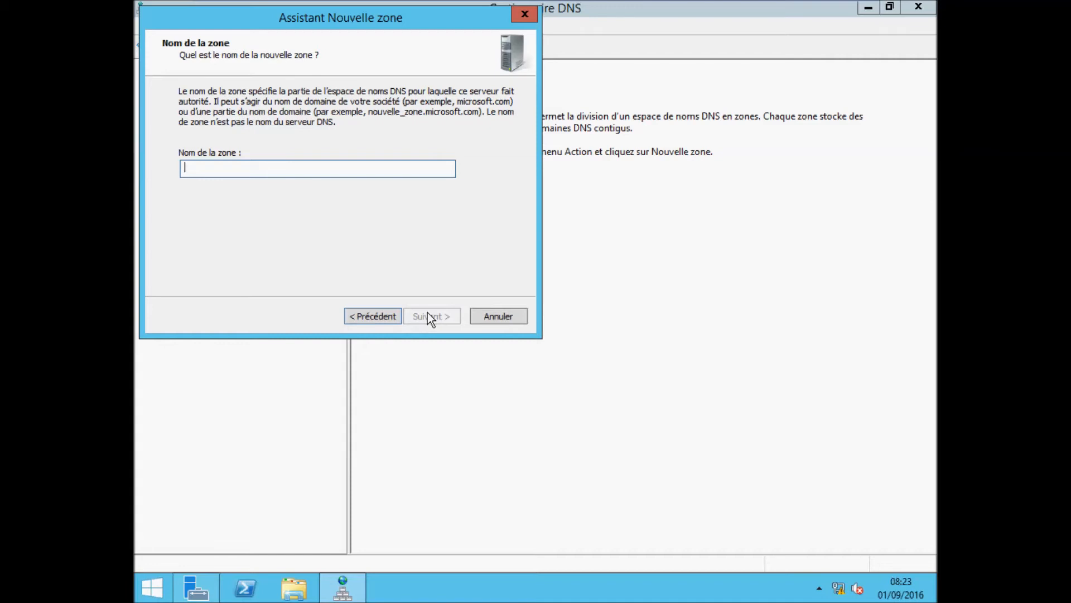
pyautogui.write('dmn.local')
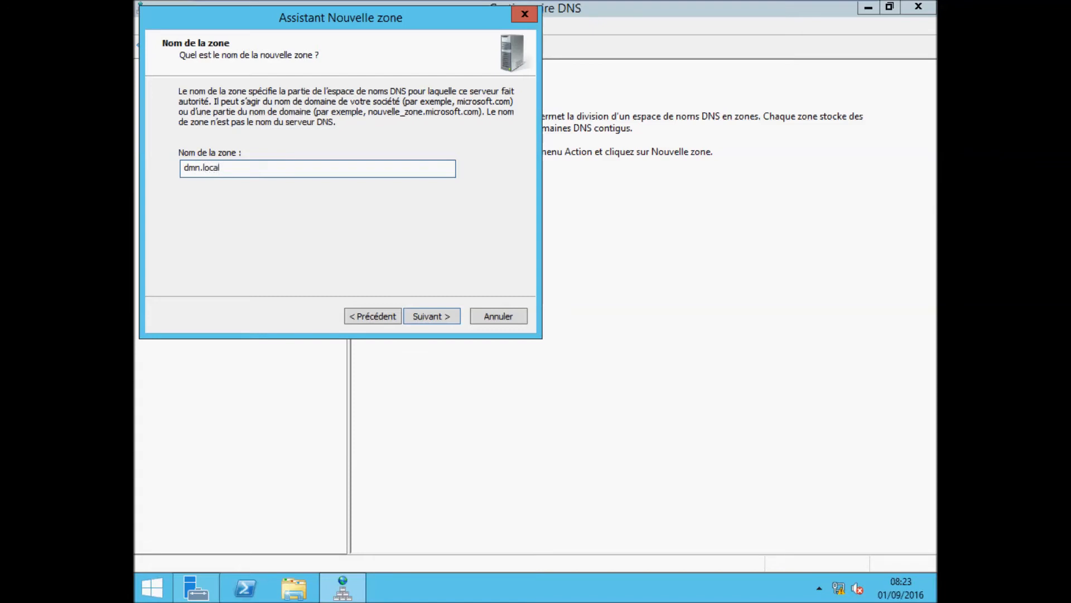
pyautogui.click(447, 323)
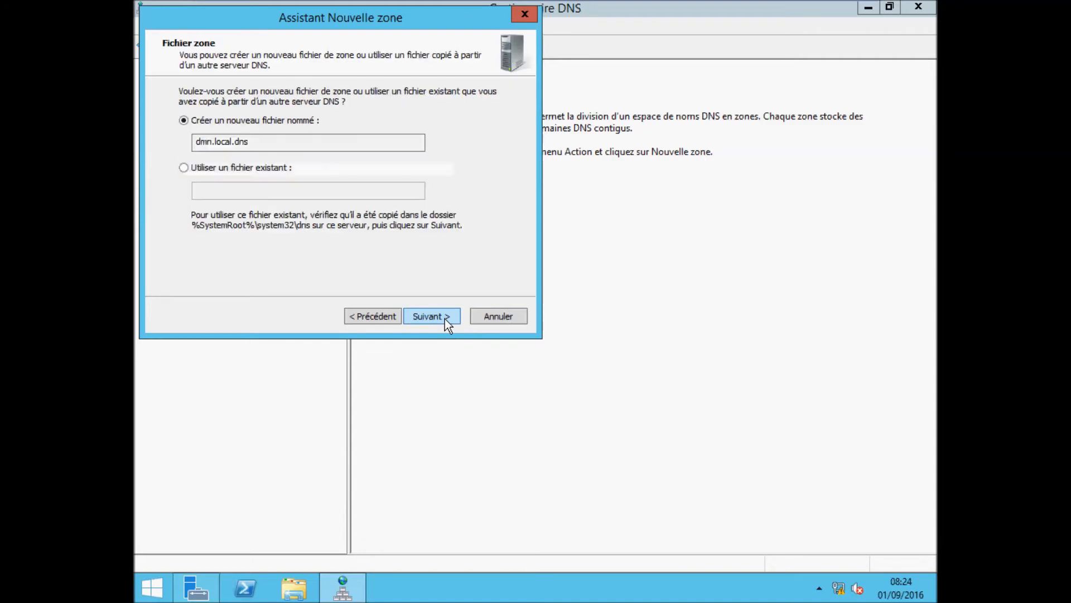
pyautogui.click(445, 322)
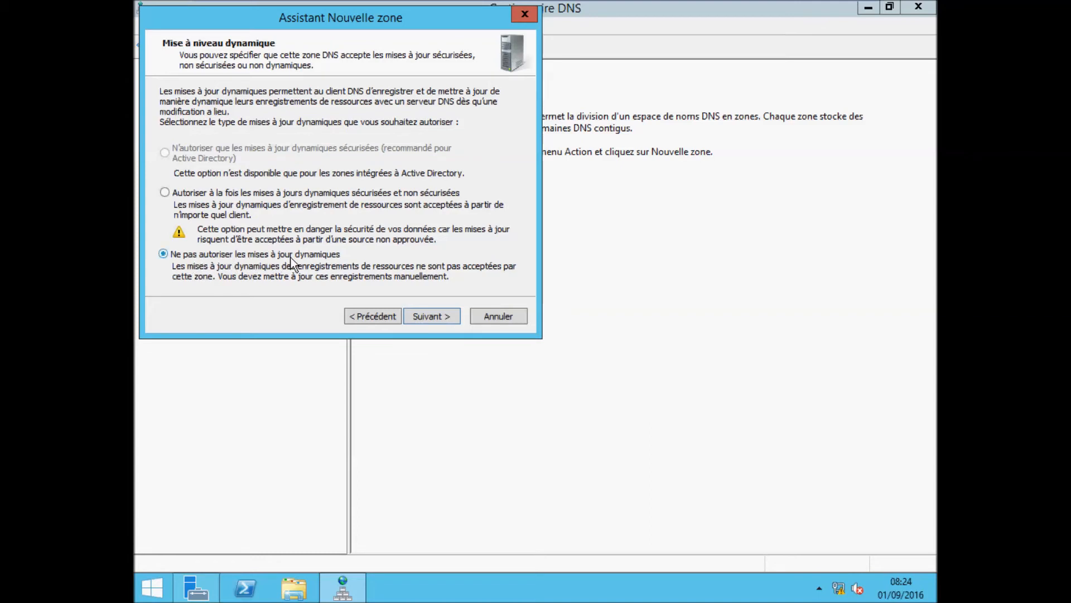
pyautogui.click(204, 196)
pyautogui.click(431, 317)
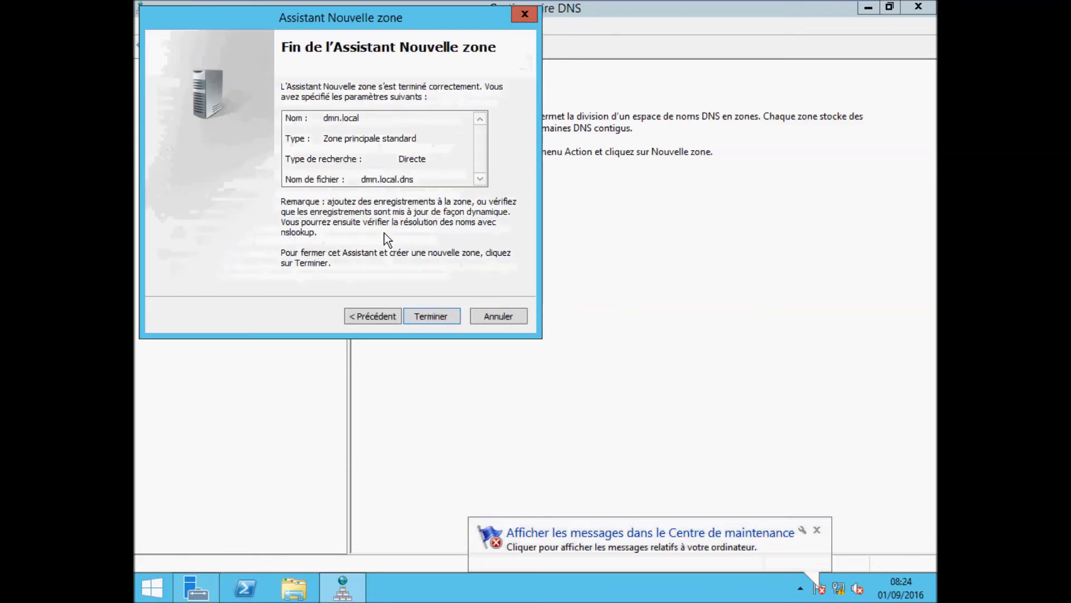
pyautogui.click(445, 316)
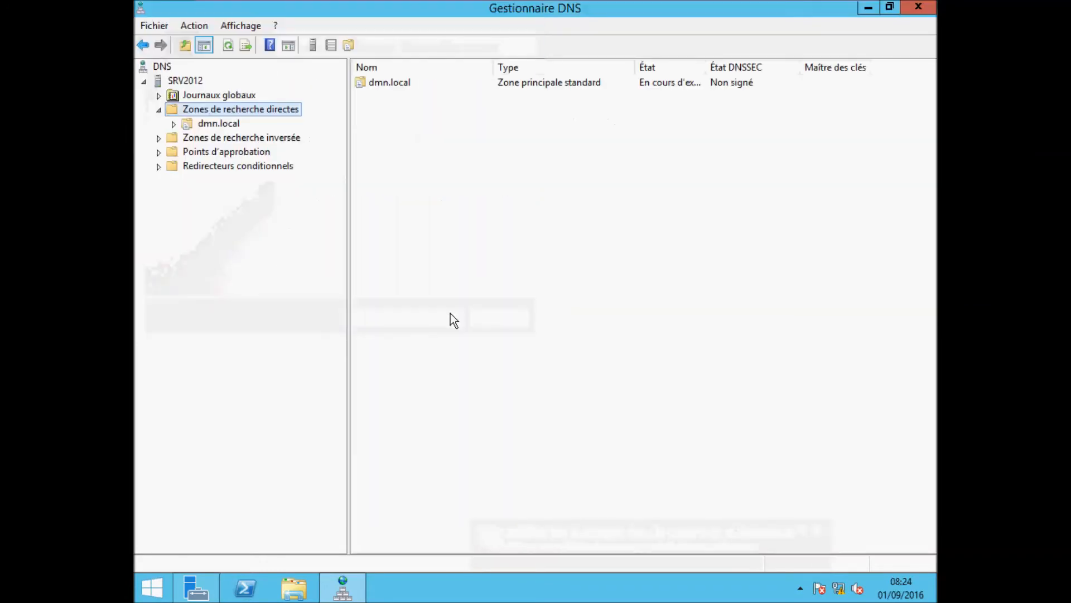
# Step: Inspect the dmn.local zone's SOA and NS records, then select Reverse Lookup Zones
pyautogui.click(218, 124)
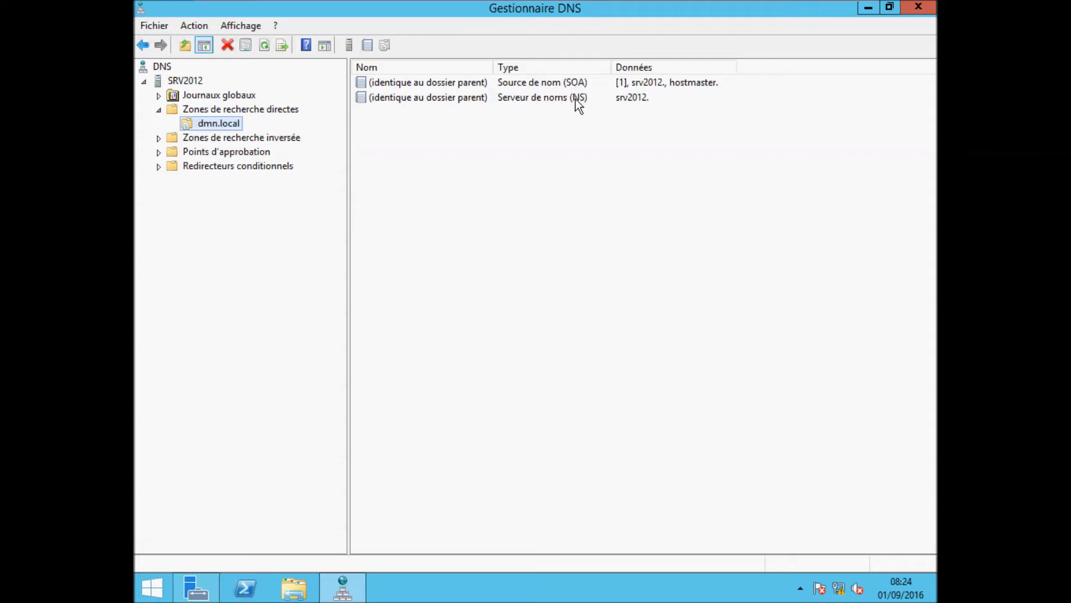
pyautogui.click(535, 83)
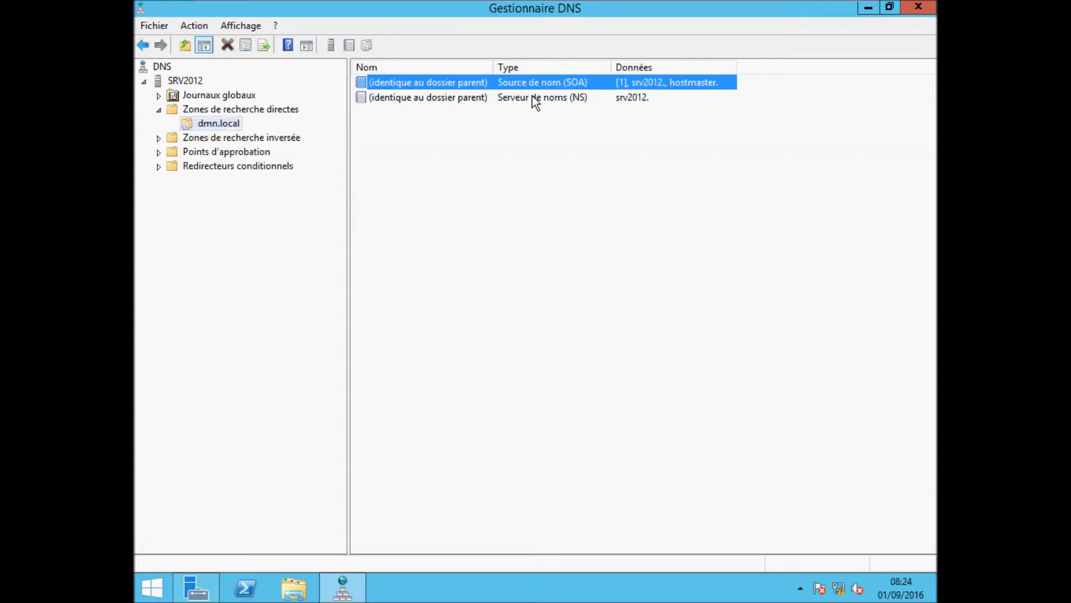
pyautogui.click(533, 97)
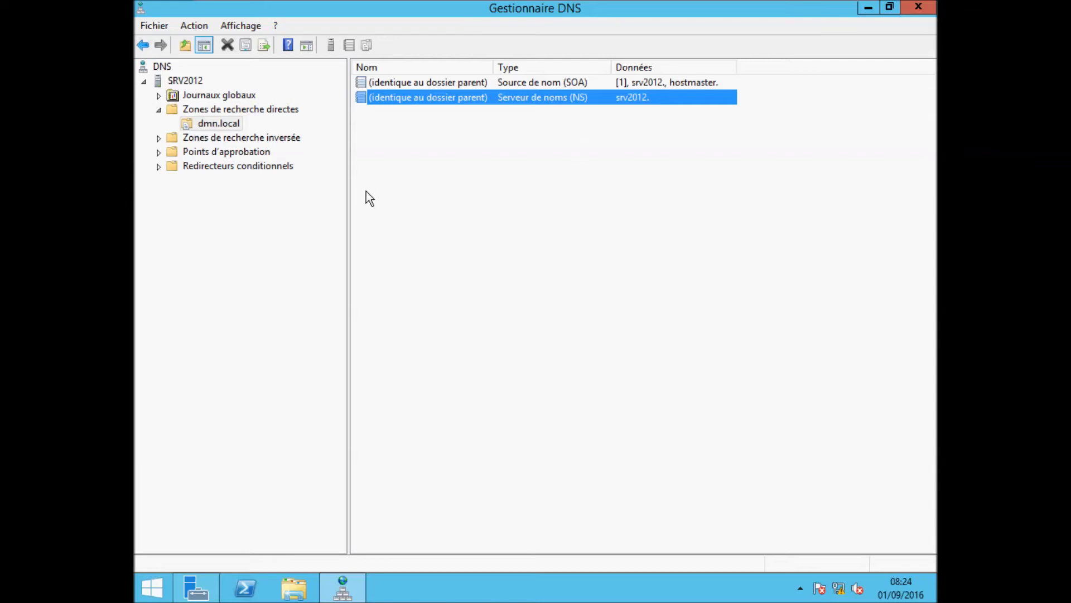
pyautogui.click(251, 139)
# Step: Create a primary IPv4 reverse zone for network 192.168.1 with file 1.168.192.in-addr.arpa.dns
pyautogui.rightClick(251, 139)
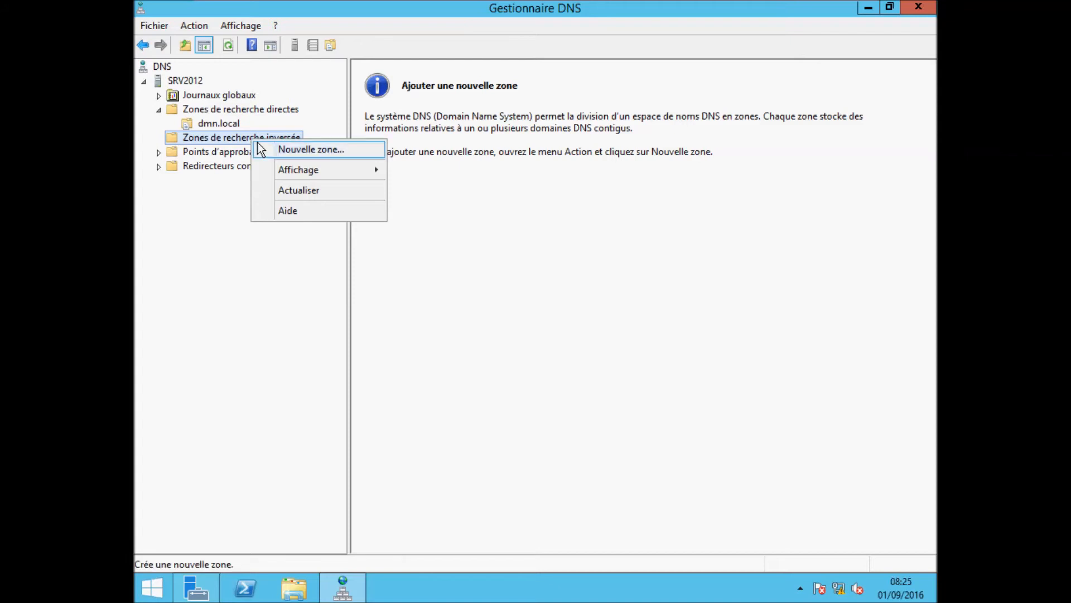
pyautogui.click(286, 148)
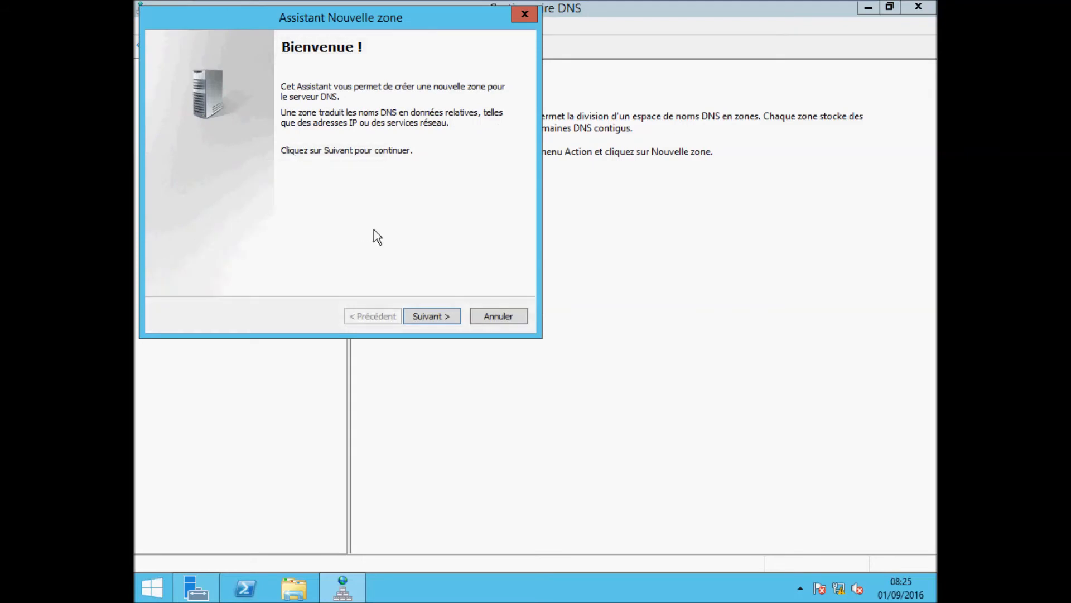
pyautogui.click(428, 316)
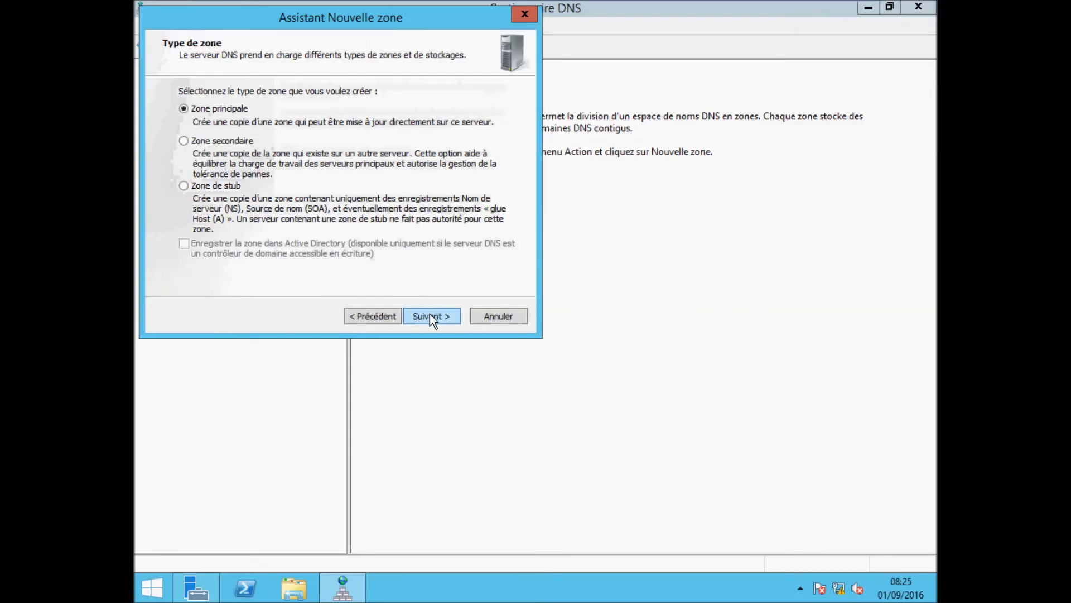
pyautogui.click(430, 313)
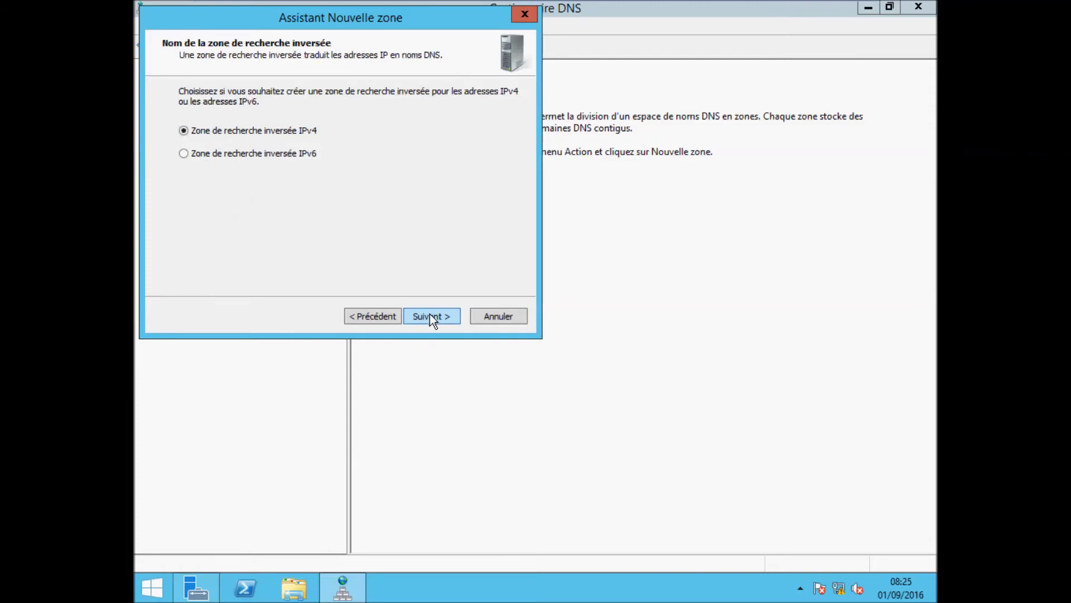
pyautogui.click(430, 315)
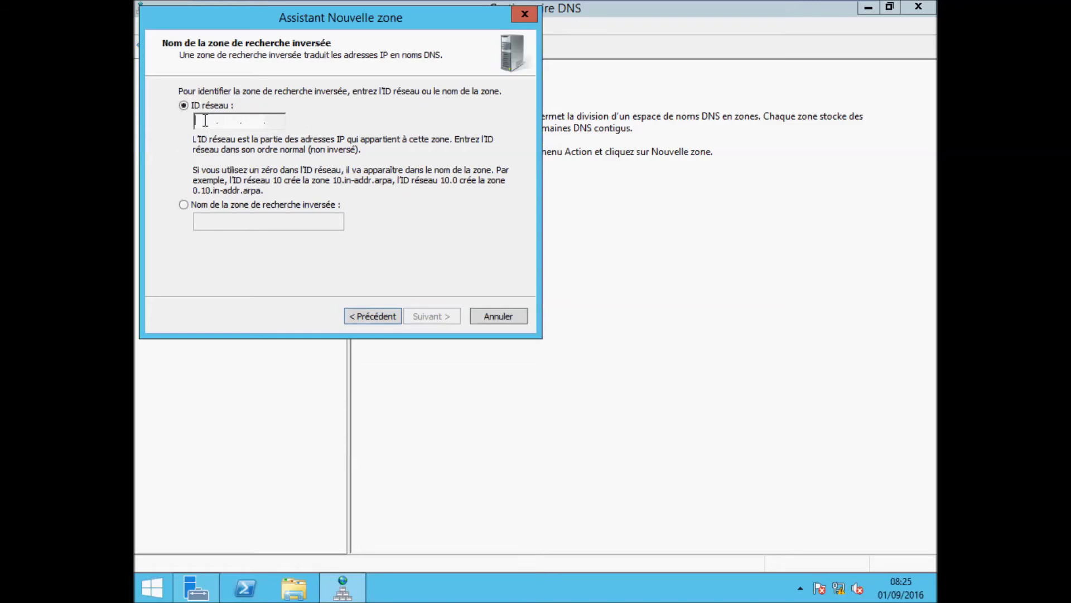
pyautogui.write('192 .')
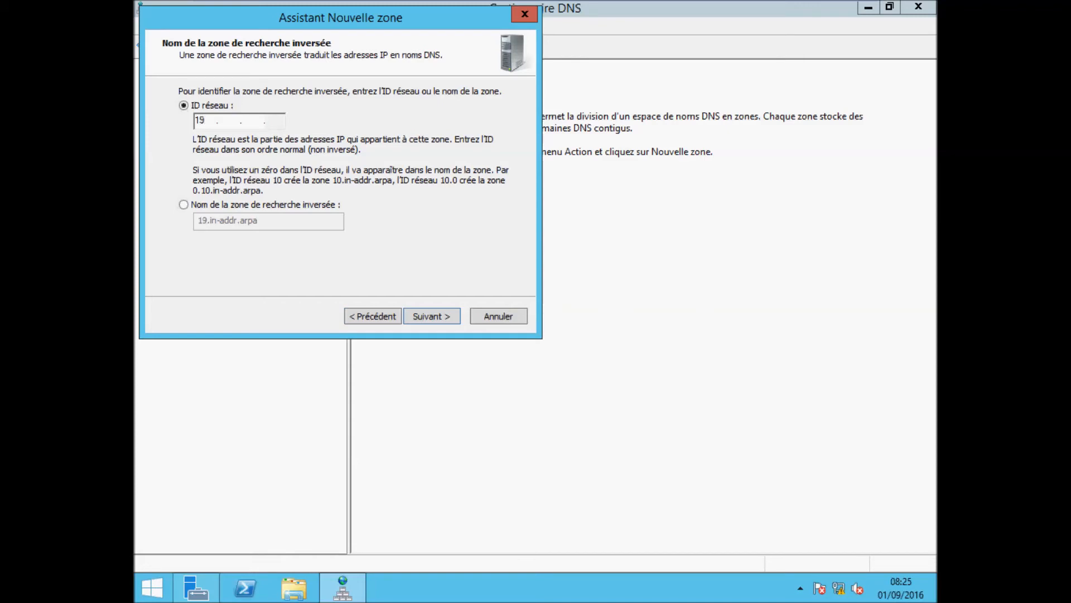
pyautogui.write('168 .1')
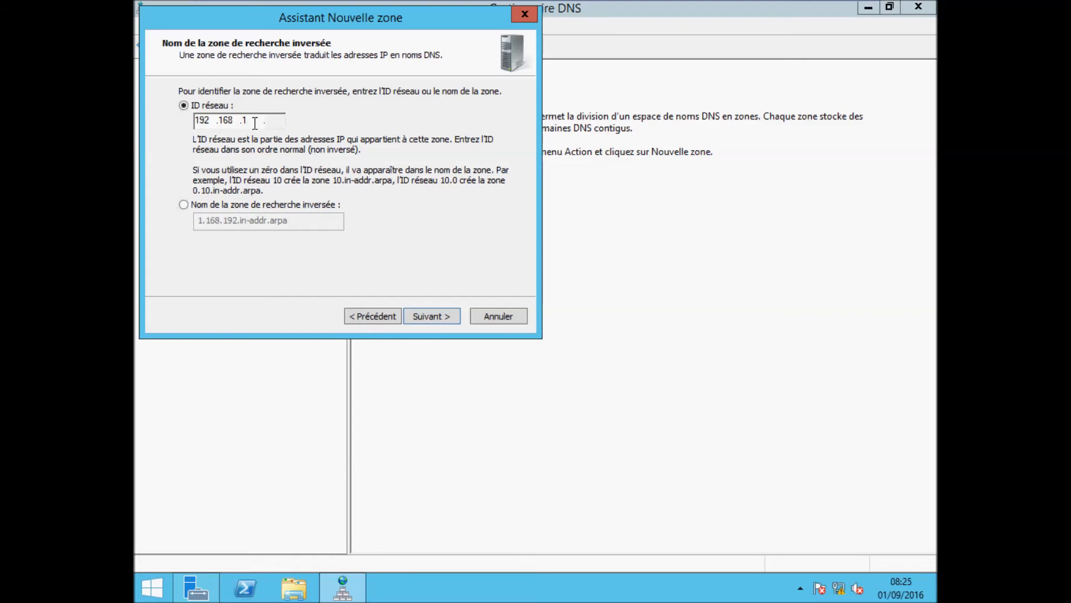
pyautogui.click(433, 312)
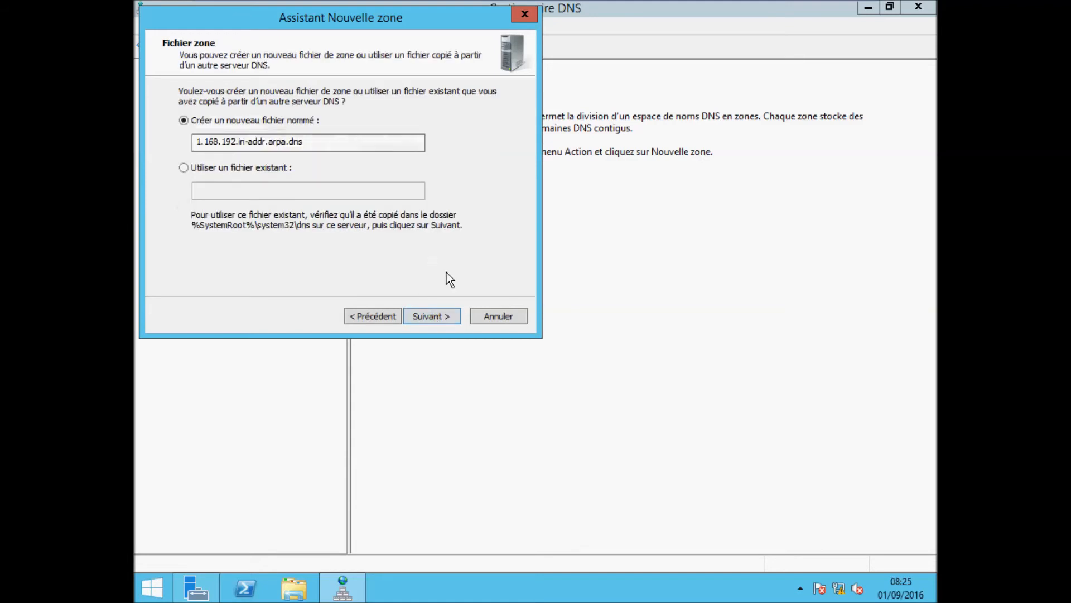
pyautogui.click(441, 317)
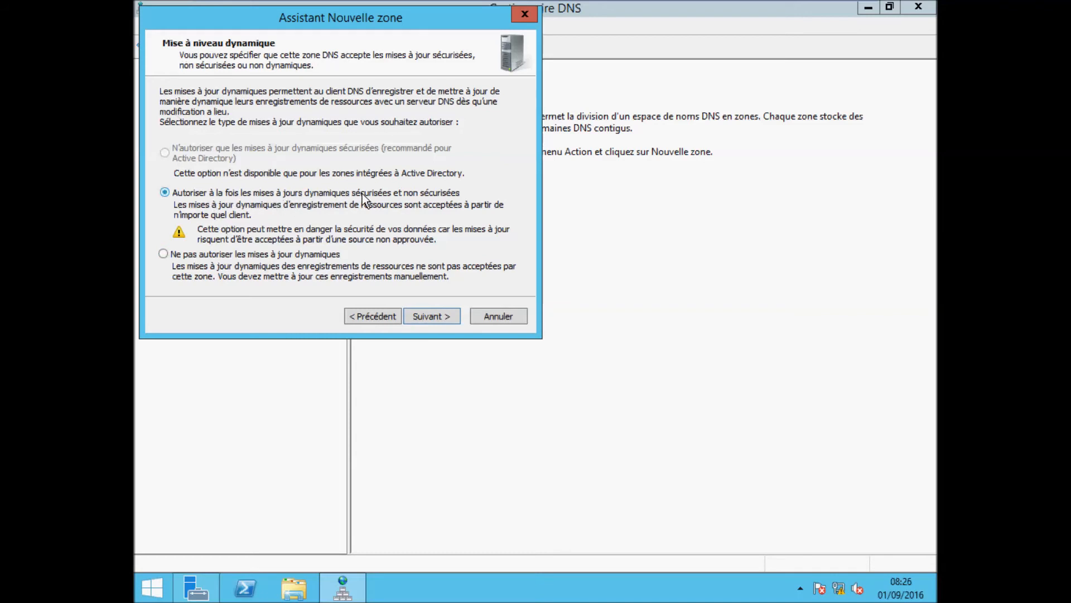
pyautogui.click(438, 313)
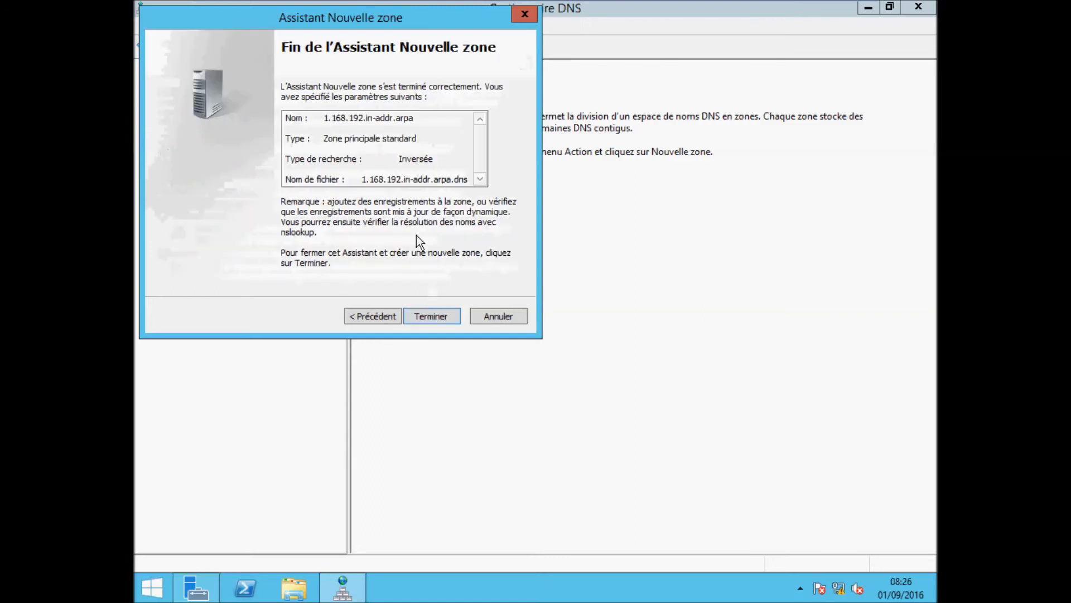
pyautogui.click(438, 314)
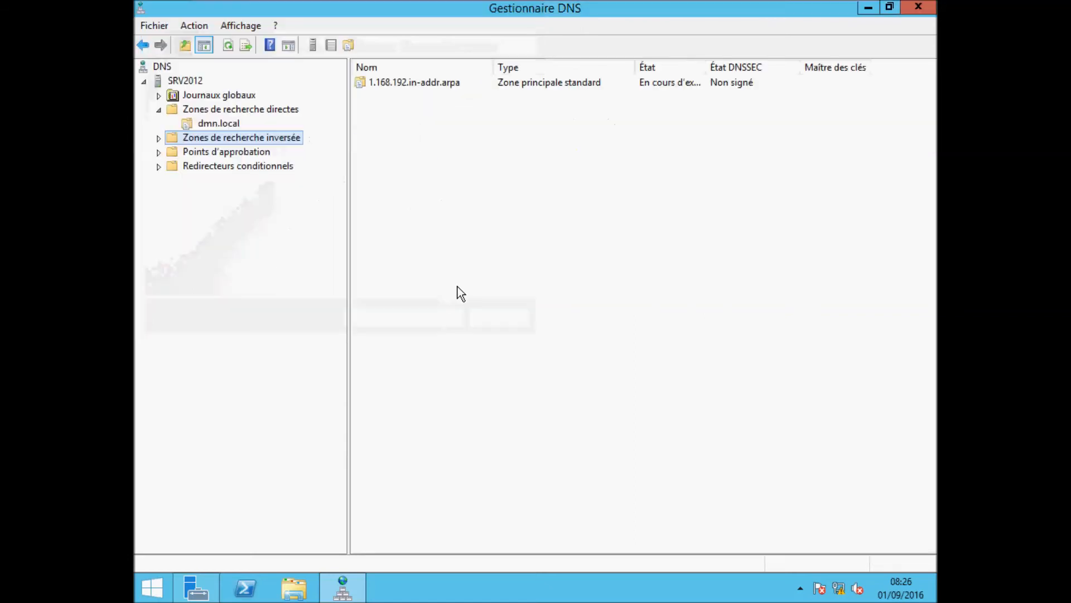
# Step: Show the 1.168.192.in-addr.arpa zone's SOA and NS records, then close DNS Manager
pyautogui.click(158, 138)
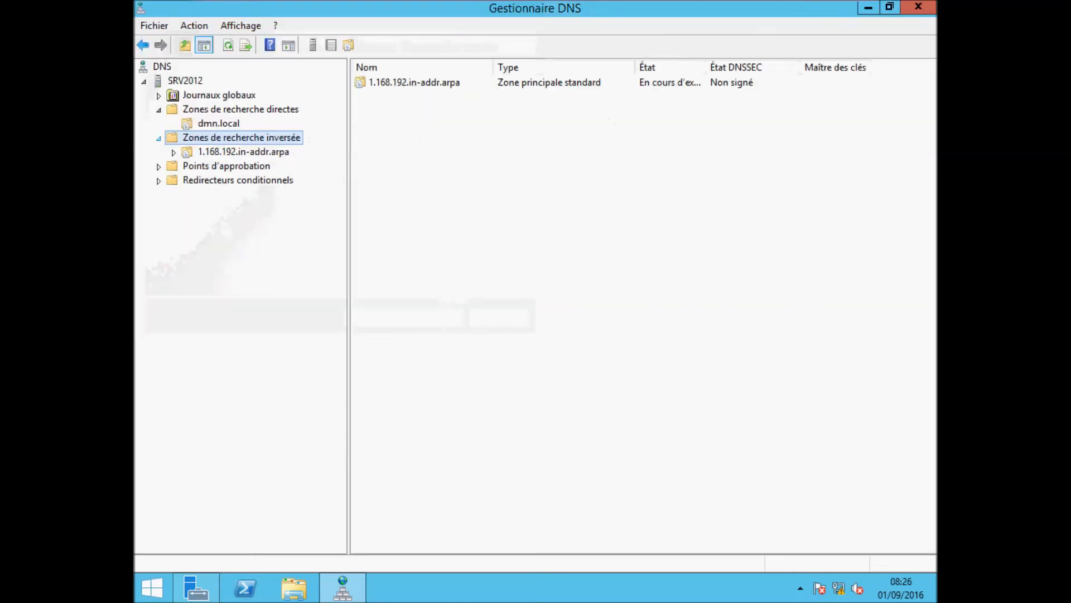
pyautogui.click(205, 152)
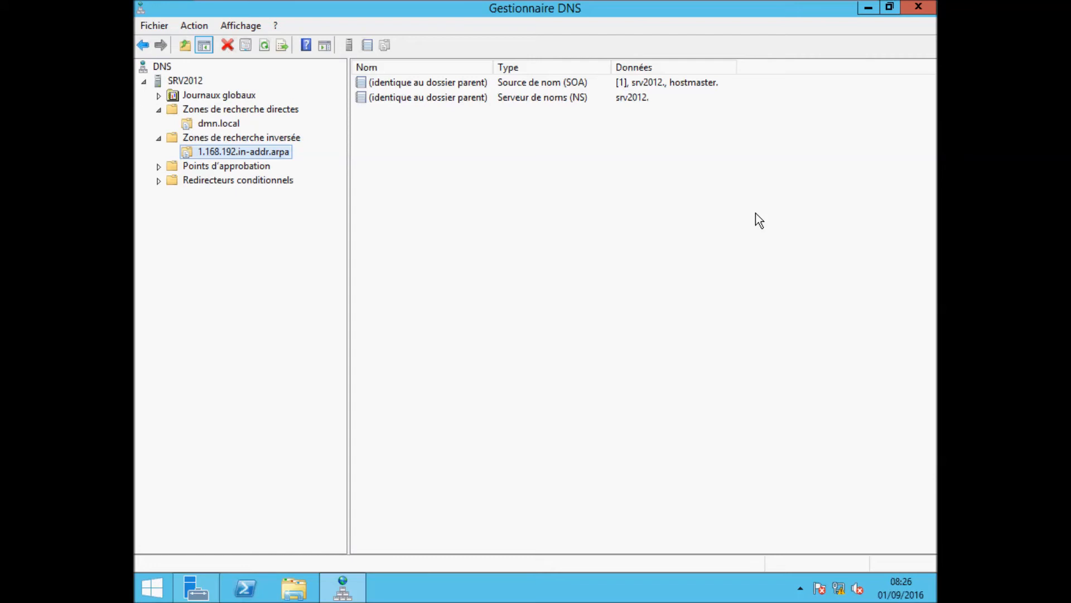
pyautogui.click(919, 7)
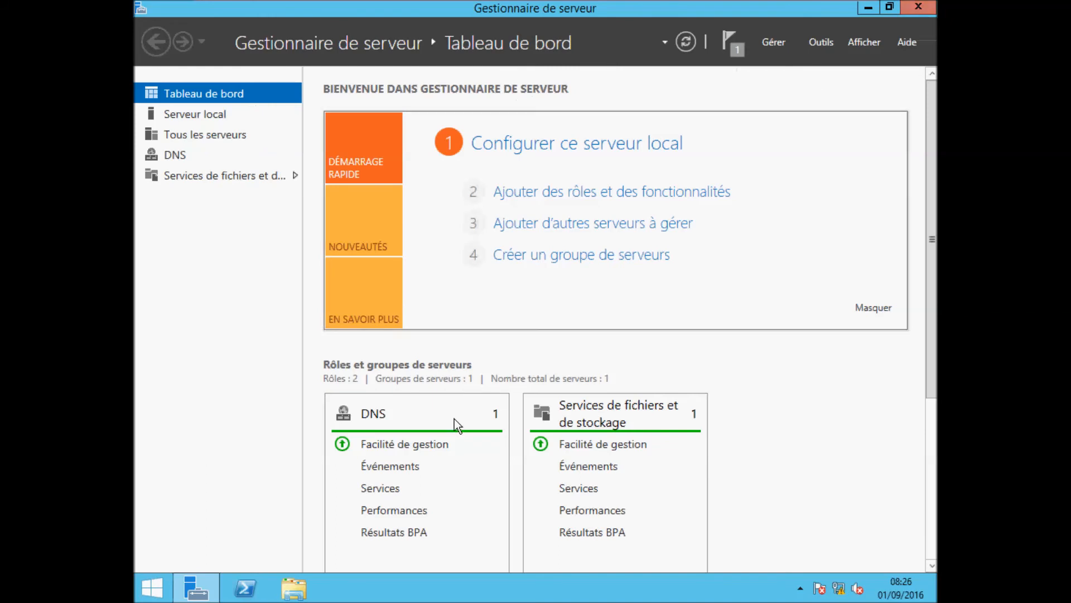
# Step: Set the primary DNS suffix to dmn.local, making the full name srv2012.dmn.local, and confirm
pyautogui.rightClick(154, 589)
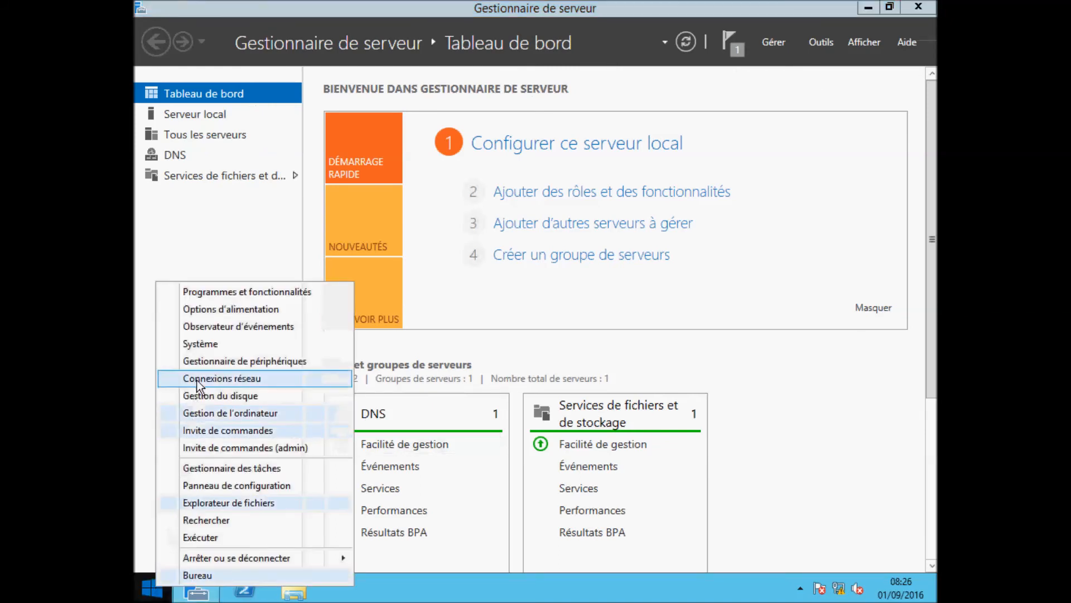
pyautogui.click(185, 344)
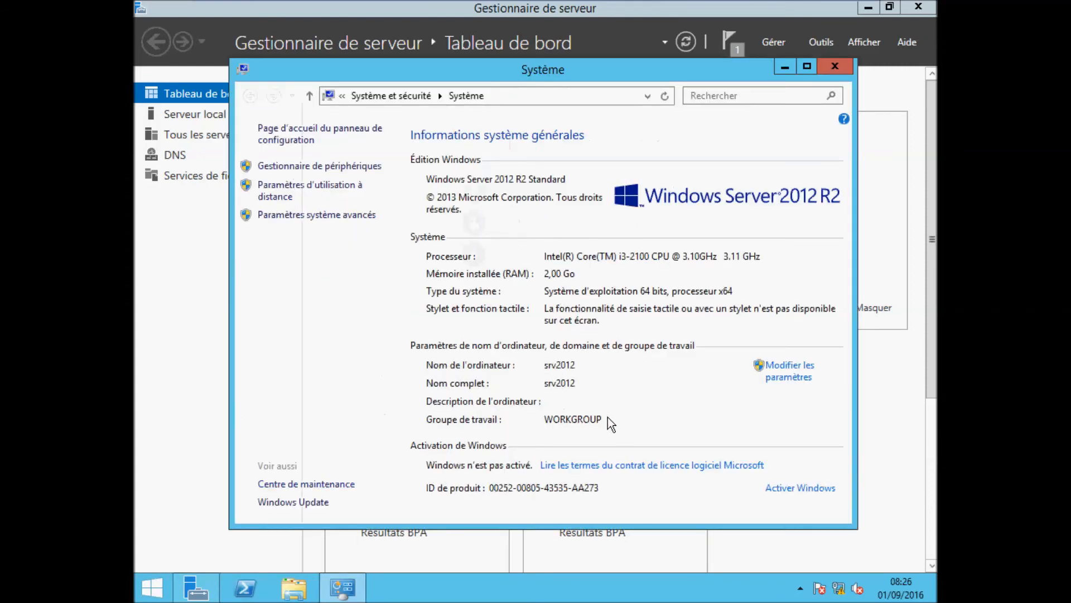
pyautogui.click(799, 378)
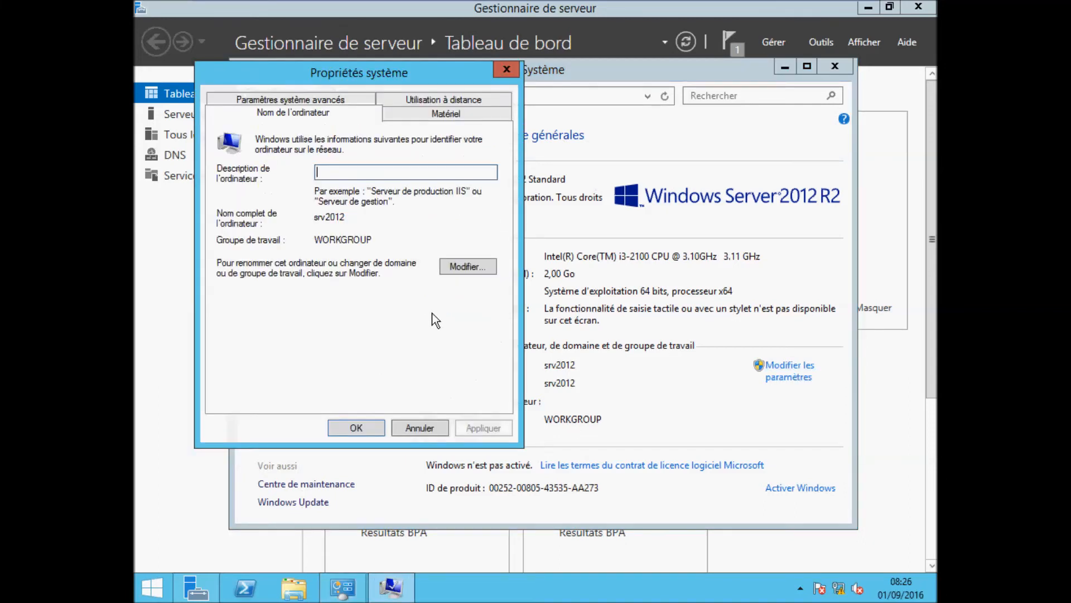
pyautogui.click(463, 267)
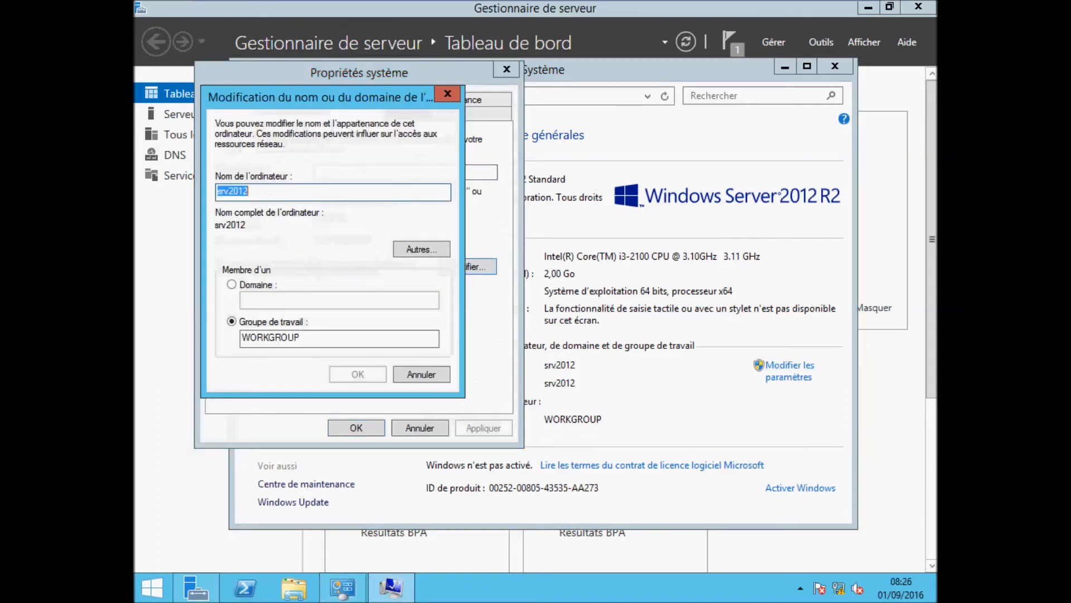
pyautogui.click(409, 249)
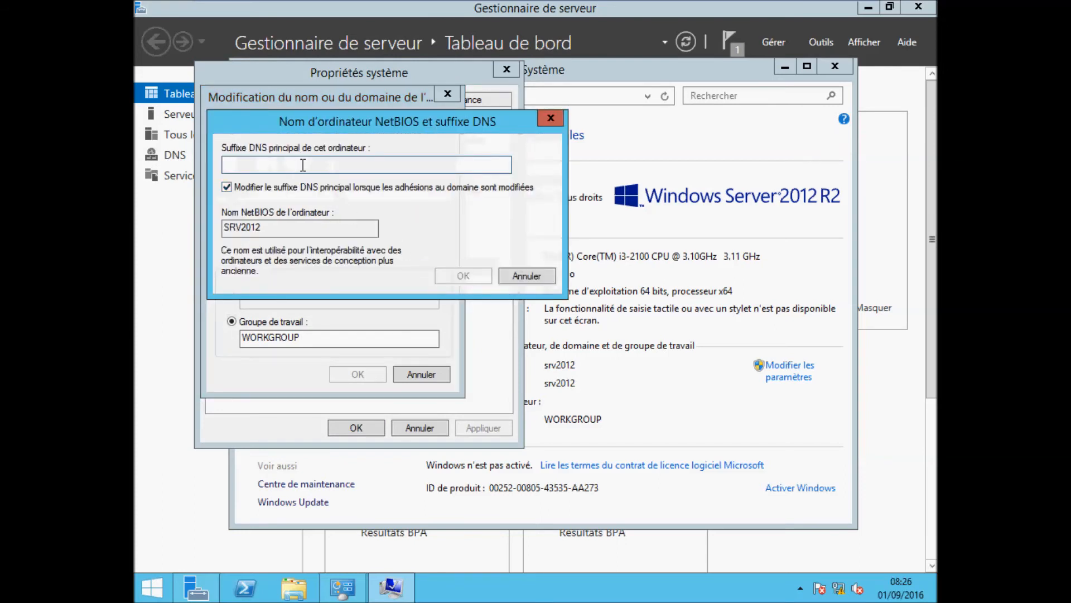
pyautogui.write('dmn')
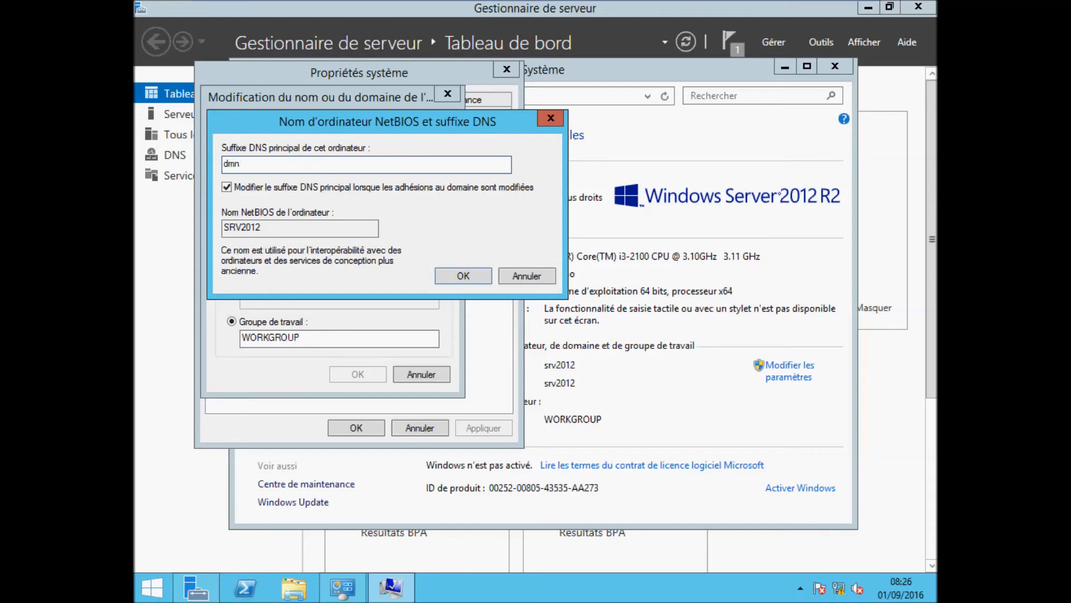
pyautogui.write('.local')
pyautogui.click(459, 276)
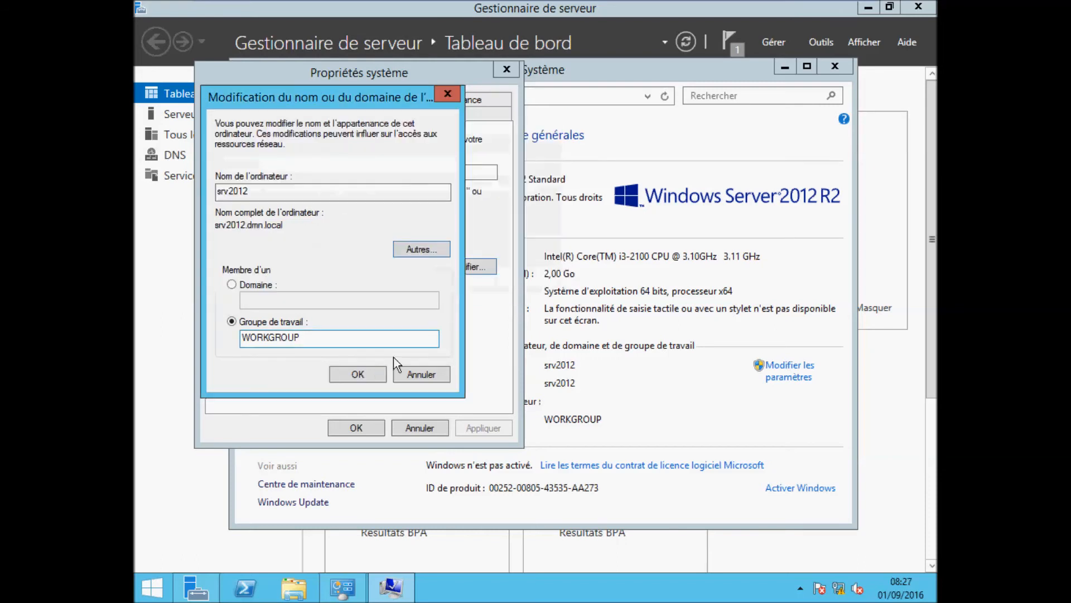
pyautogui.click(377, 378)
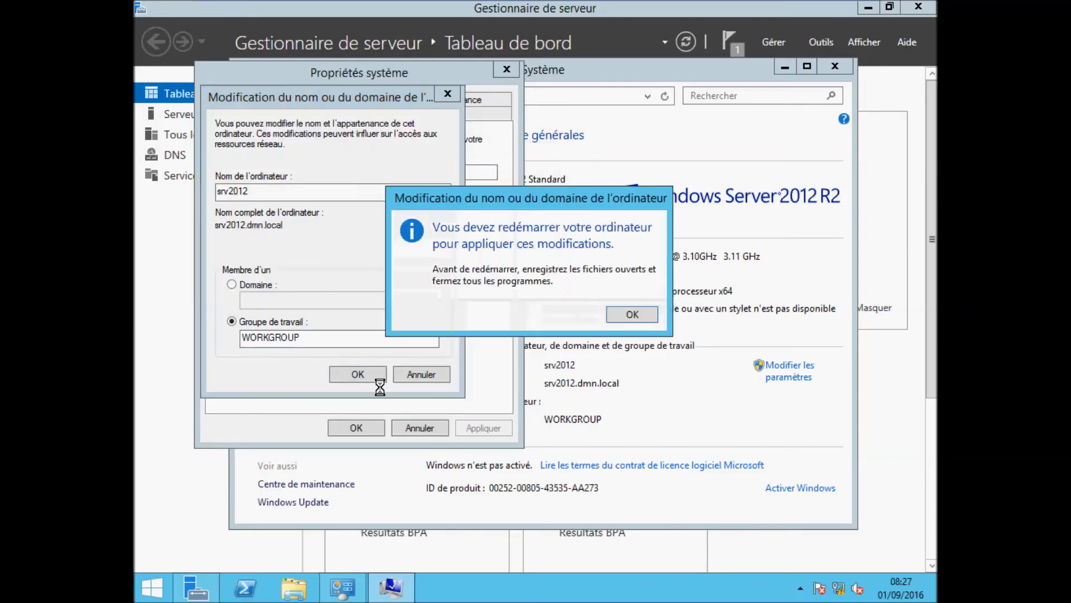
pyautogui.click(620, 315)
pyautogui.click(360, 429)
# Step: Restart the server now and sign back in with the Administrateur account password
pyautogui.click(466, 316)
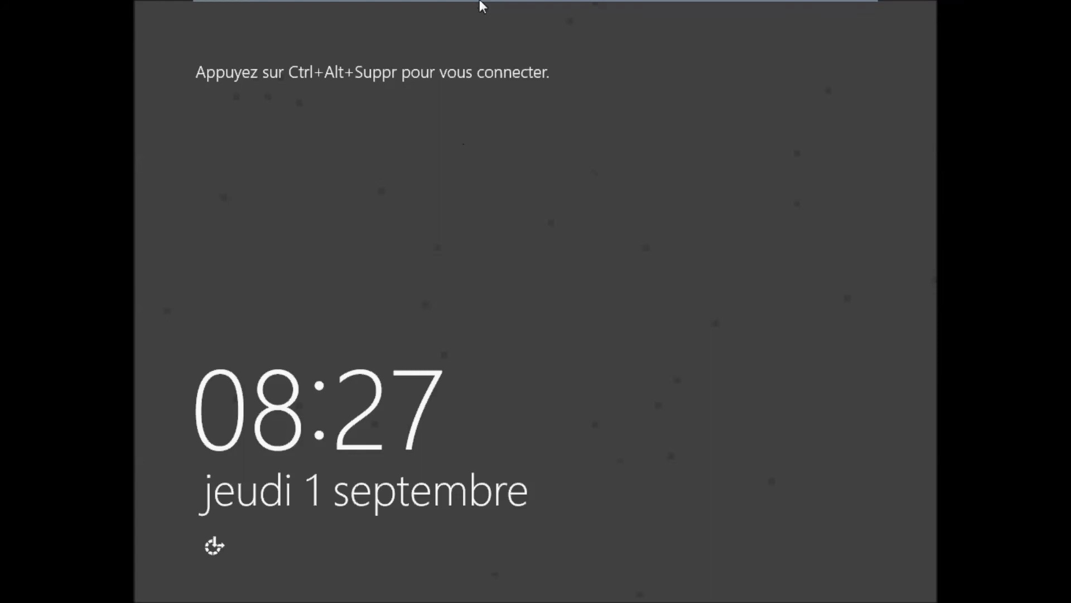
pyautogui.hotkey('ctrl', 'alt', 'Delete')
pyautogui.click(504, 413)
pyautogui.hotkey('ctrl', 'alt', 'Delete')
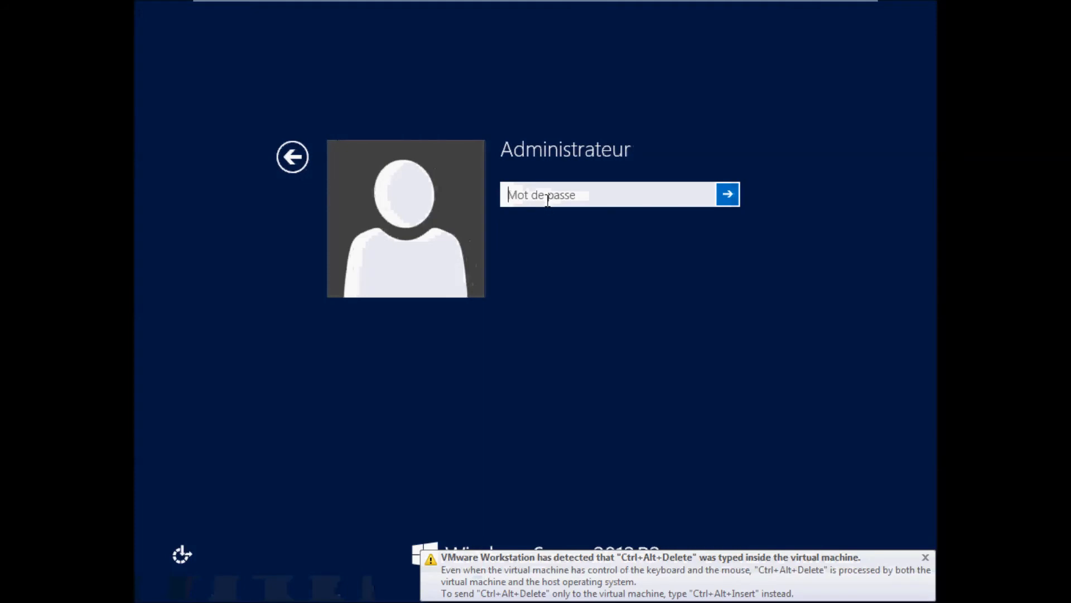
pyautogui.write('•••••••')
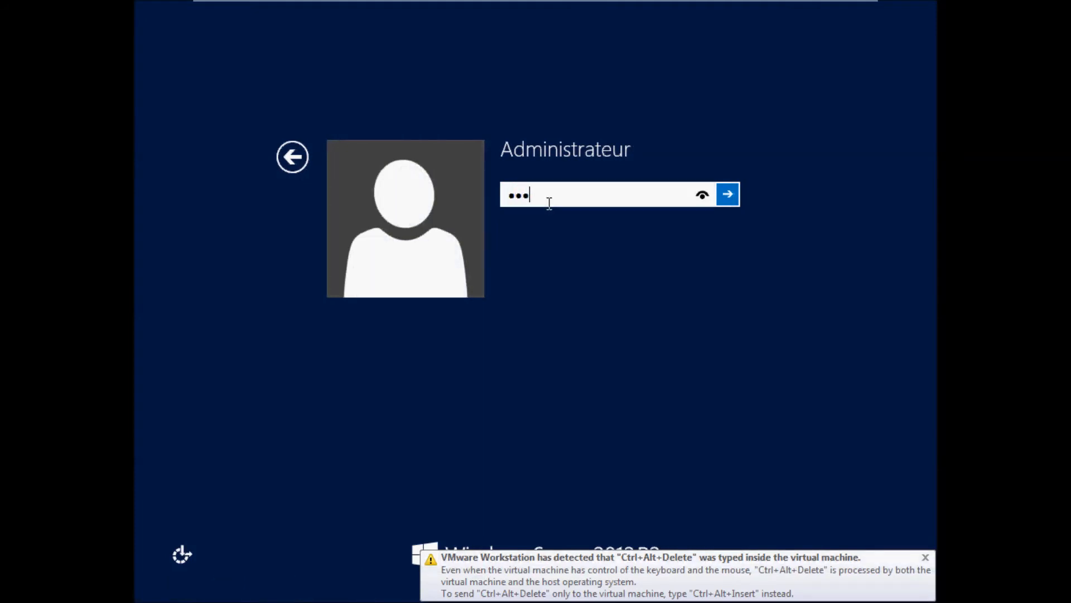
pyautogui.write('••')
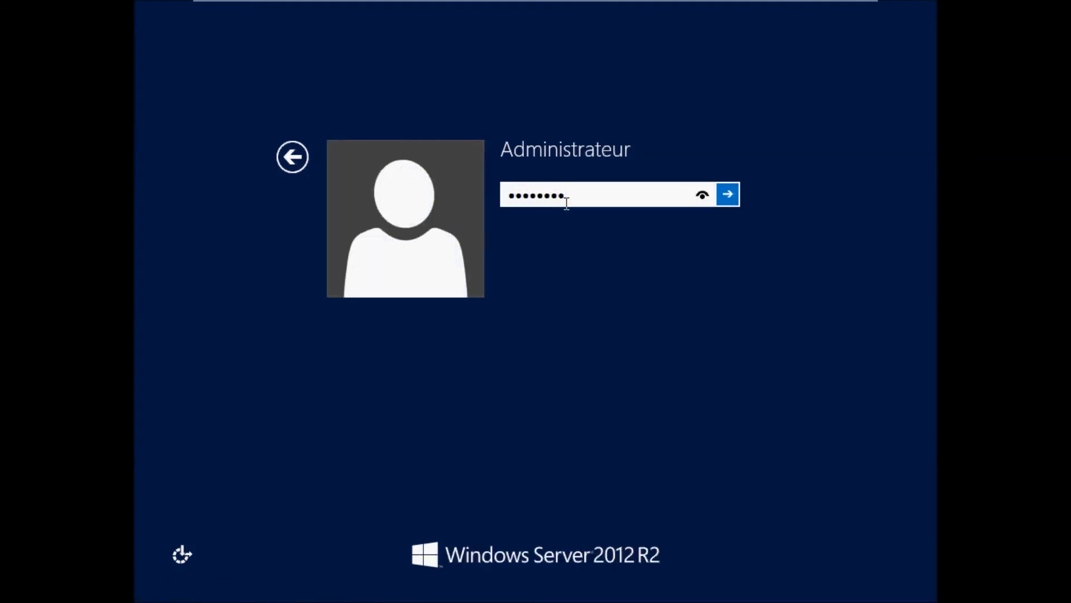
pyautogui.click(729, 196)
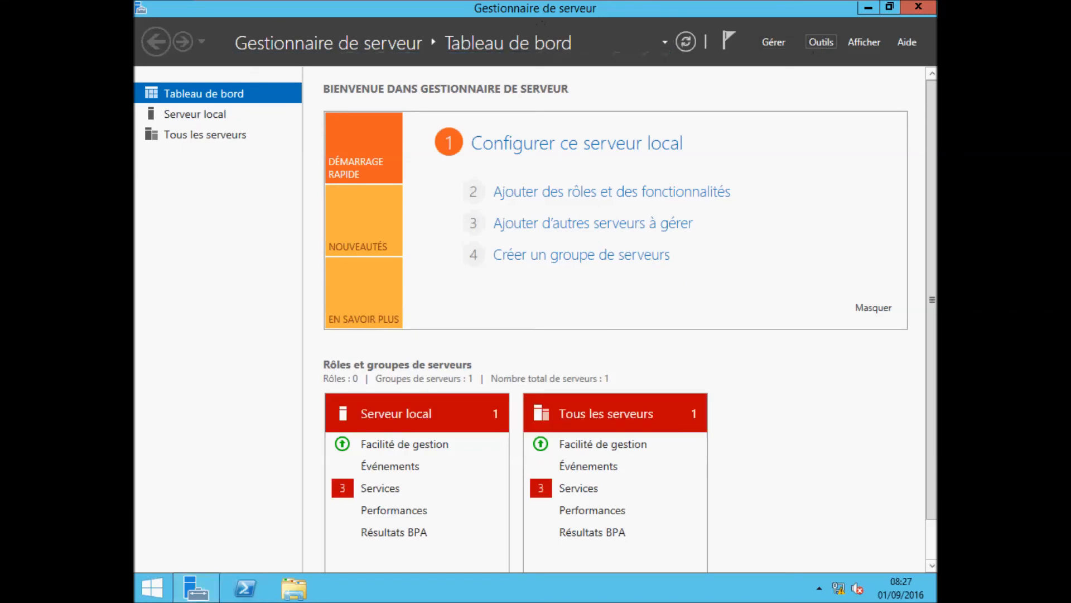
# Step: Open the DNS console from Outils and view the dmn.local forward zone records
pyautogui.click(812, 41)
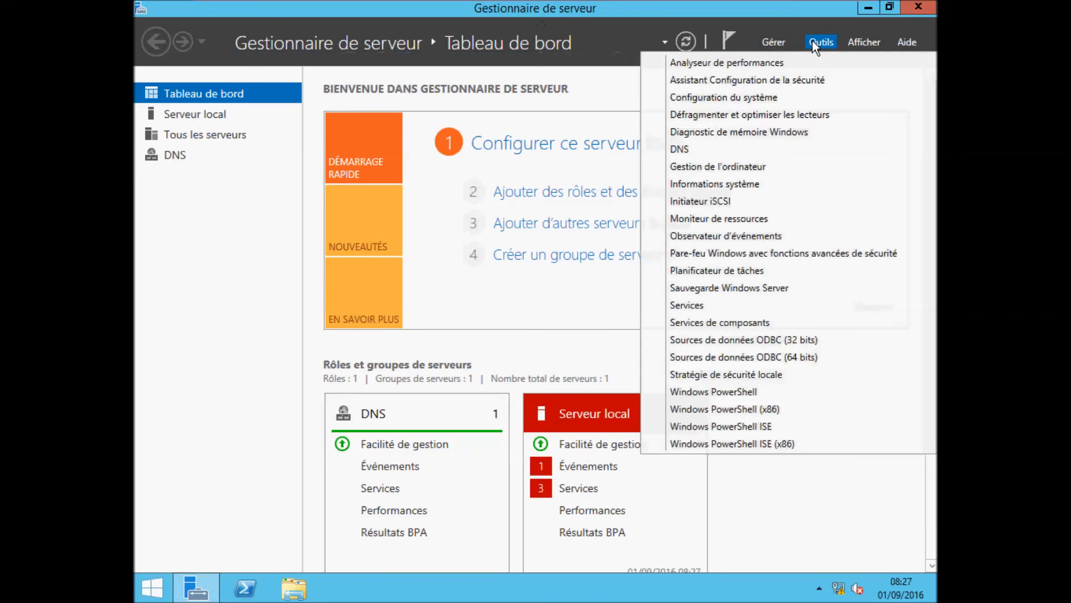
pyautogui.click(696, 148)
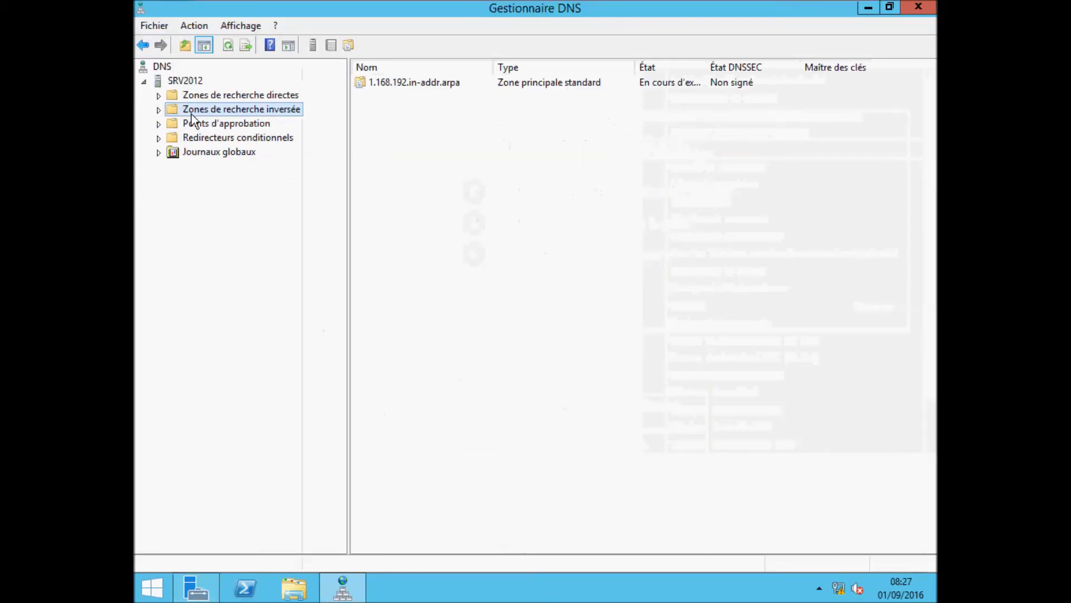
pyautogui.doubleClick(170, 96)
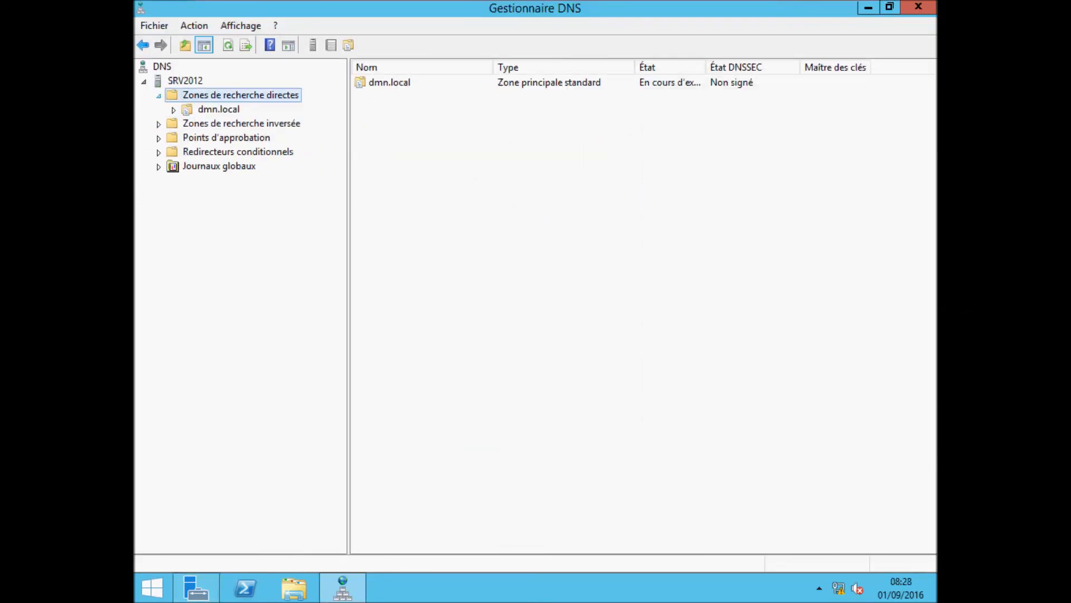
pyautogui.click(193, 110)
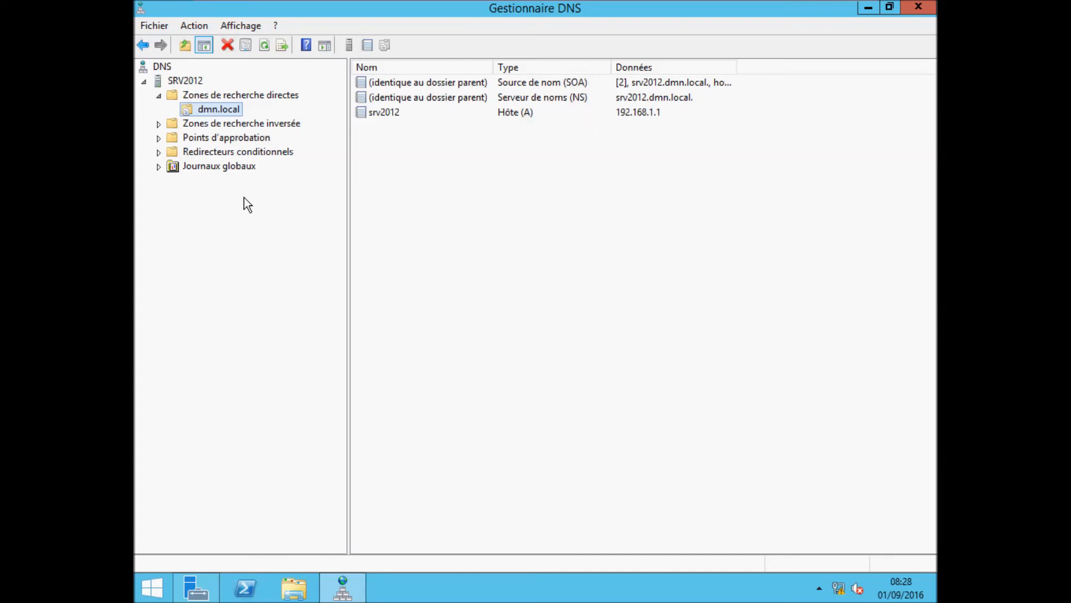
# Step: Show the reverse zone 1.168.192.in-addr.arpa with its PTR record for srv2012.dmn.local
pyautogui.click(158, 124)
pyautogui.click(209, 139)
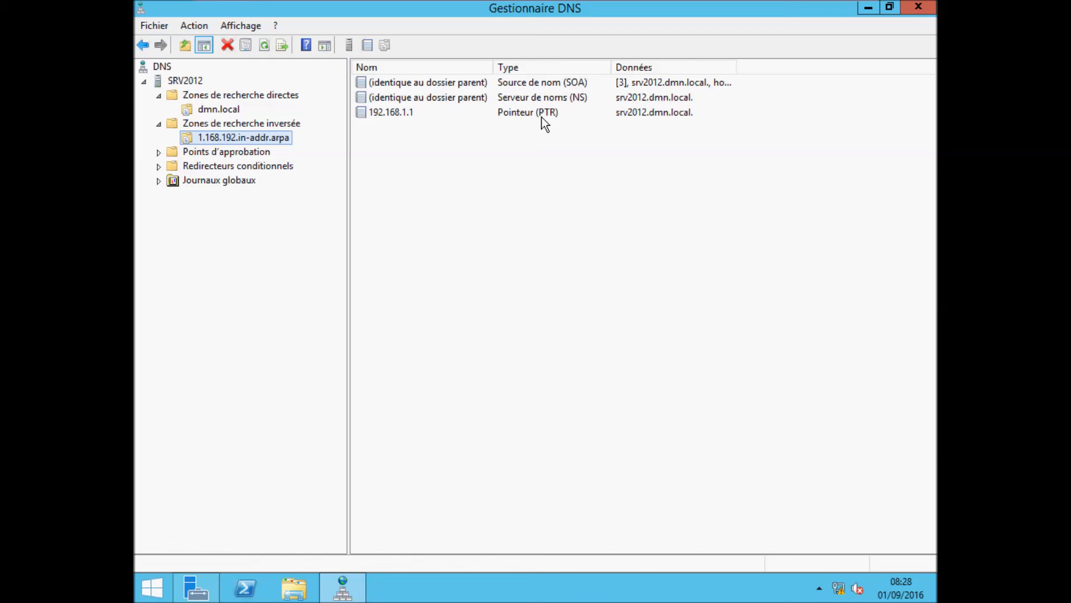
pyautogui.rightClick(190, 87)
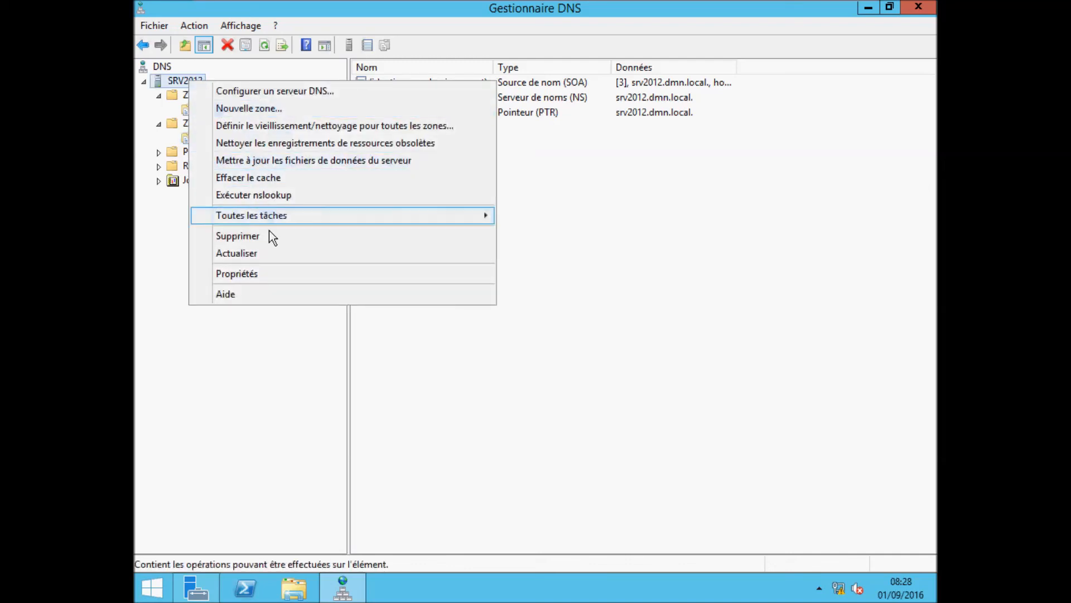
# Step: Run a simple query test on SRV2012 from its Analyse properties, confirming the result is Correct
pyautogui.click(275, 273)
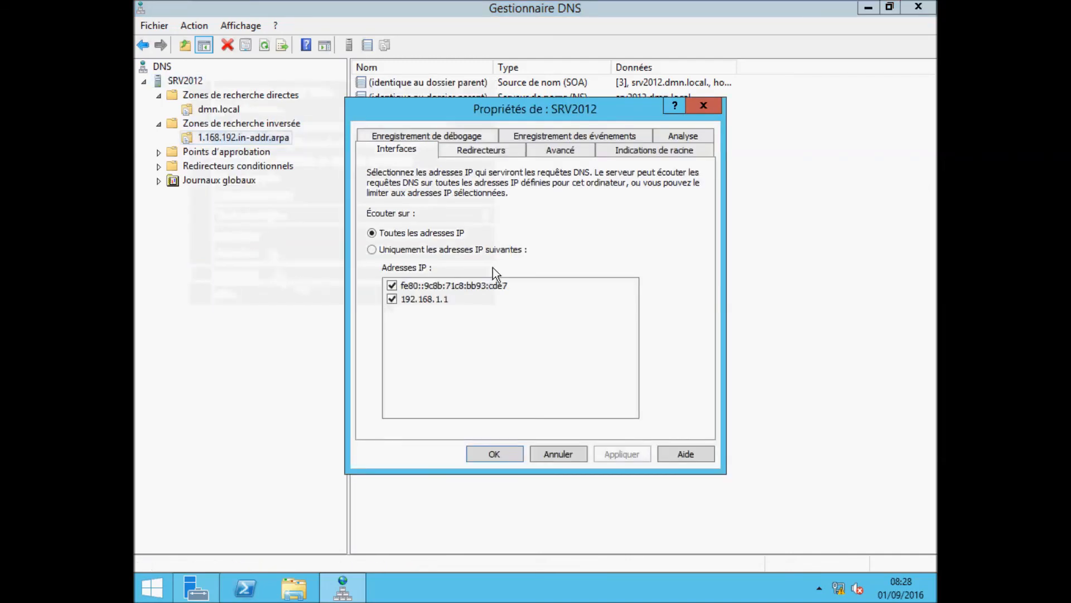
pyautogui.click(676, 137)
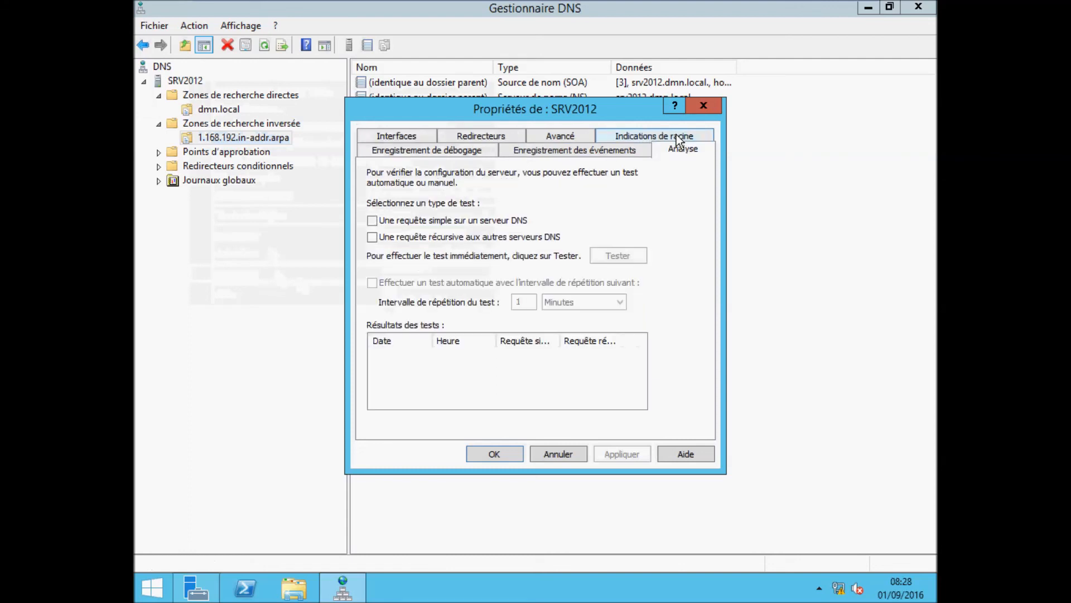
pyautogui.click(372, 221)
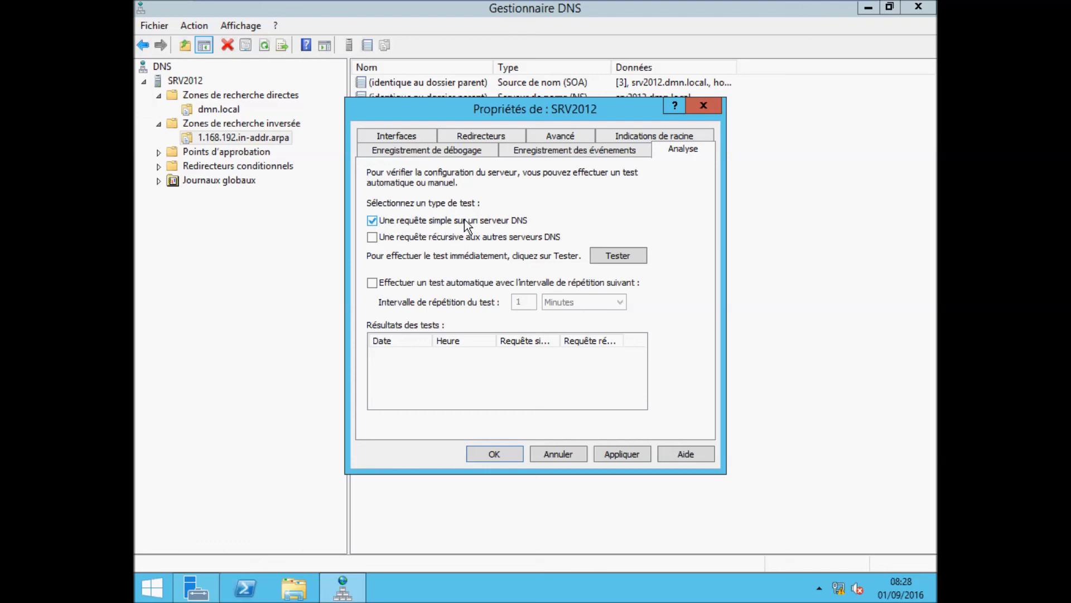
pyautogui.click(631, 257)
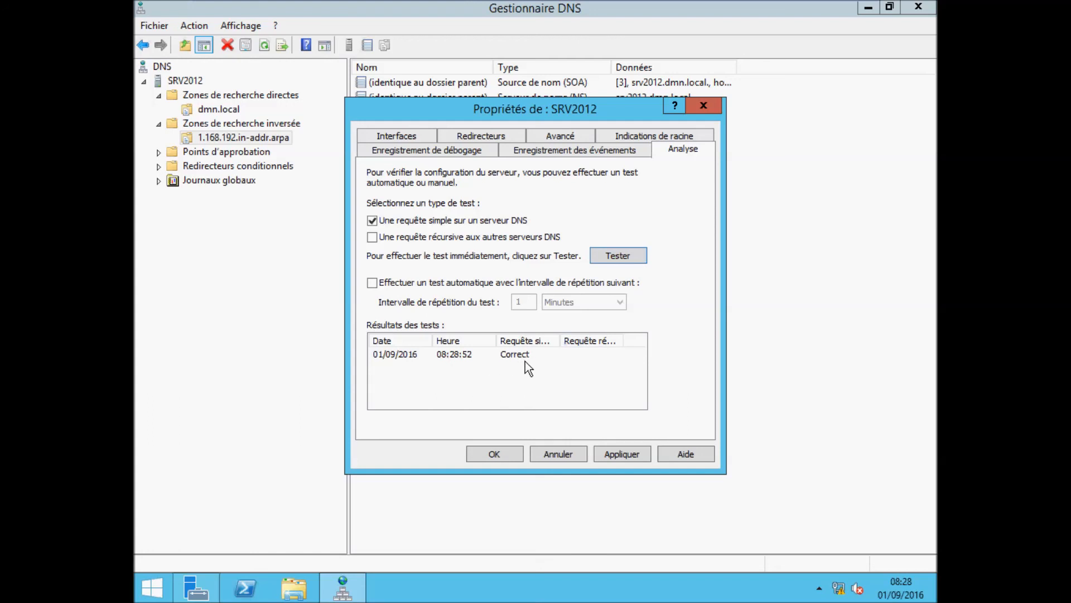
pyautogui.click(506, 455)
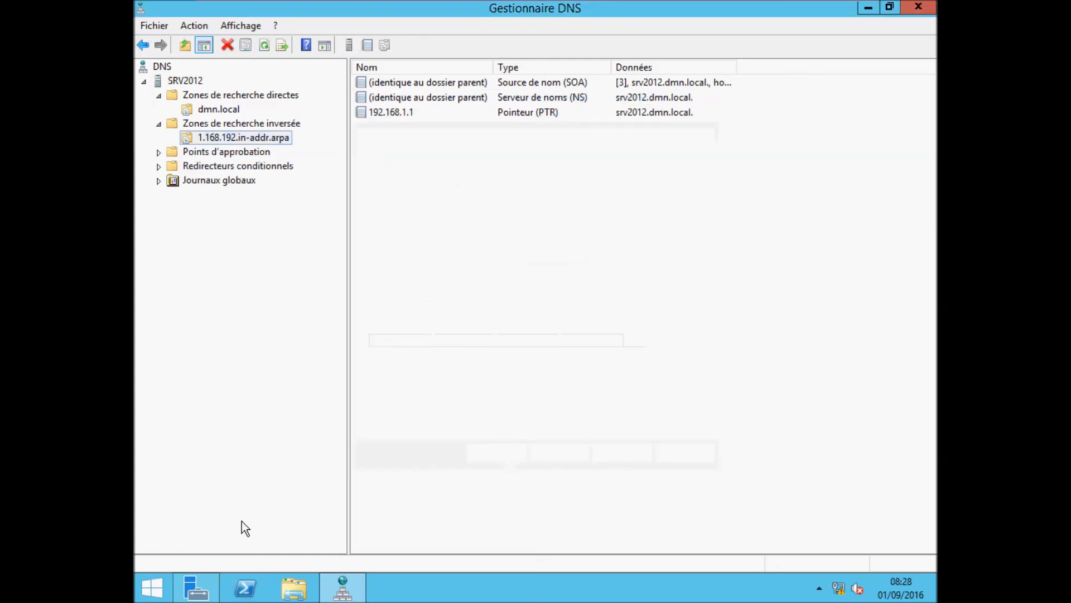
pyautogui.click(149, 586)
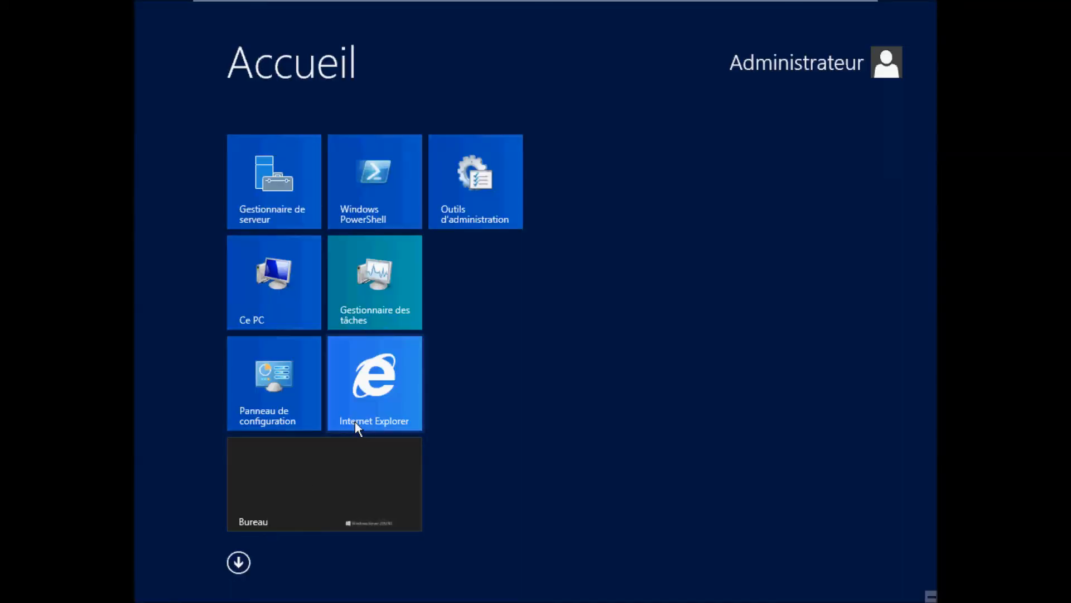
# Step: Open Command Prompt via a cmd search and start nslookup
pyautogui.write('cmd')
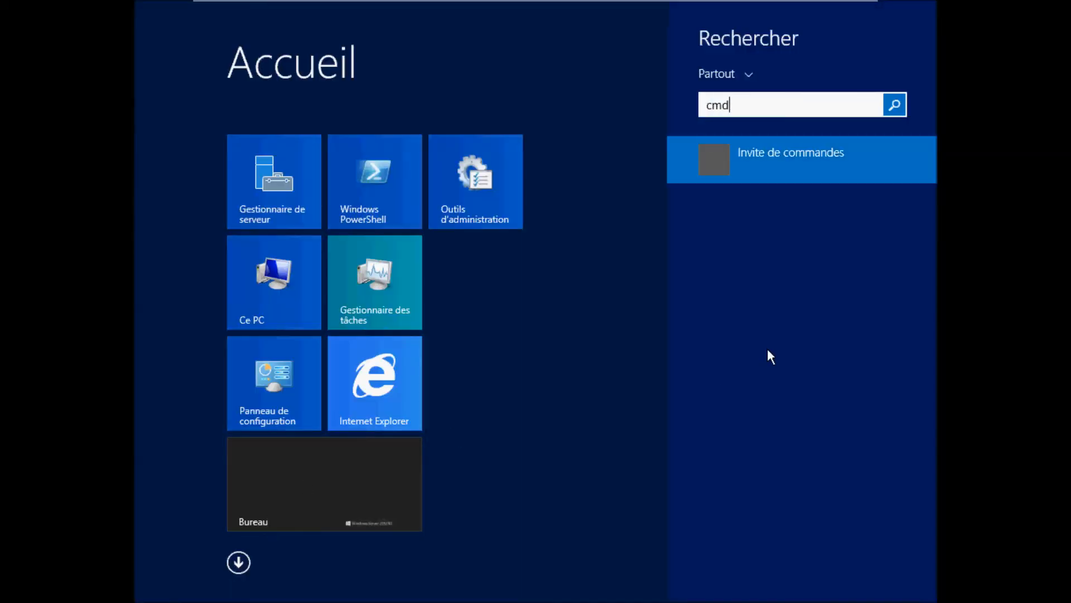
pyautogui.click(727, 169)
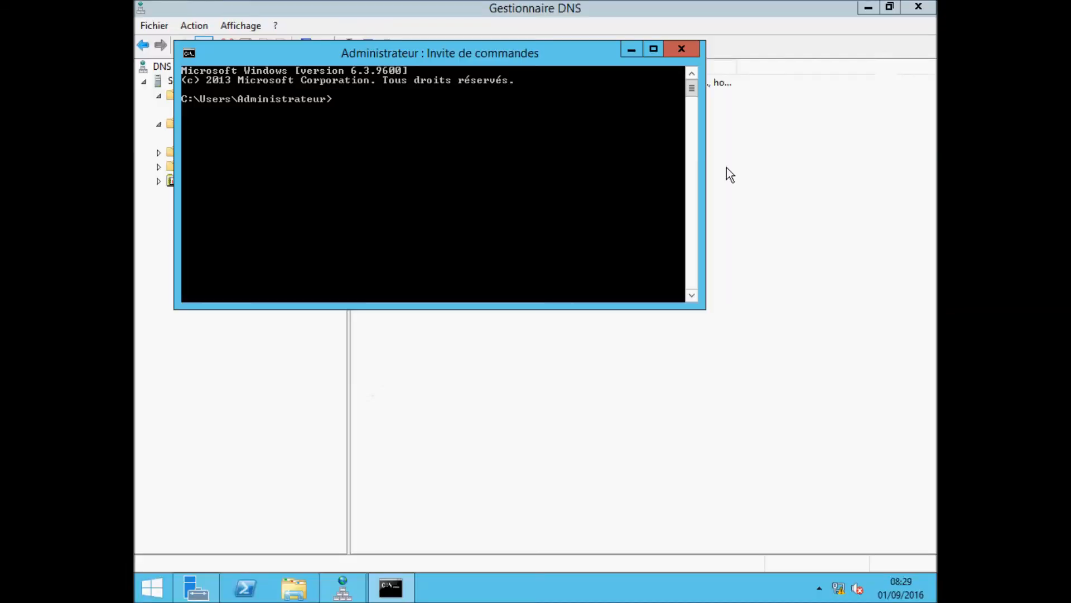
pyautogui.write('nslookup')
pyautogui.press('Return')
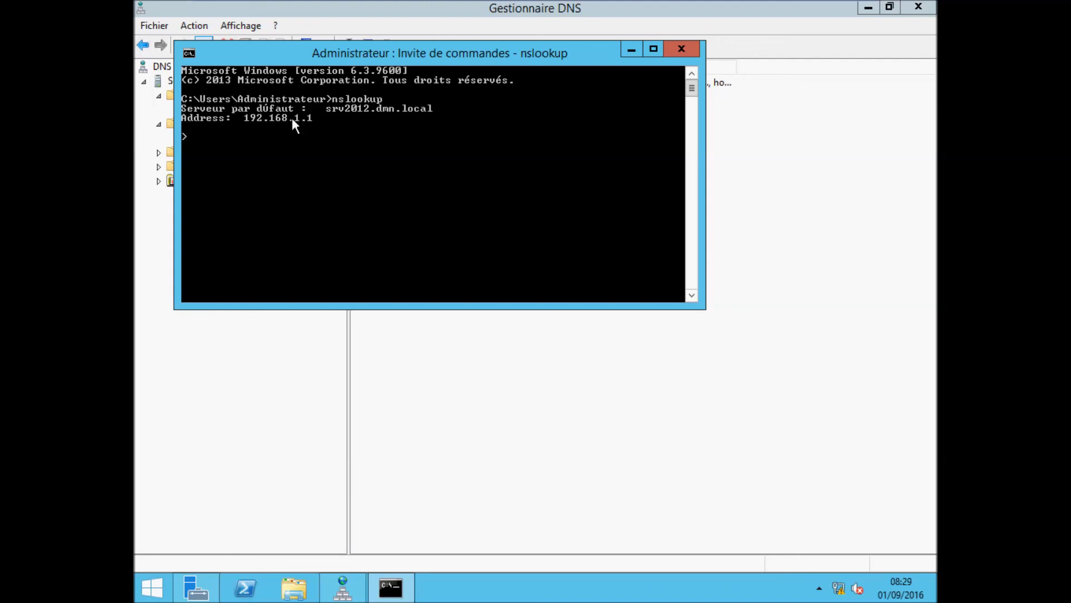
# Step: Resolve srv2012 to 192.168.1.1 and reverse-resolve 192.168.1.1 to srv2012.dmn.local
pyautogui.write('srv2012')
pyautogui.press('Return')
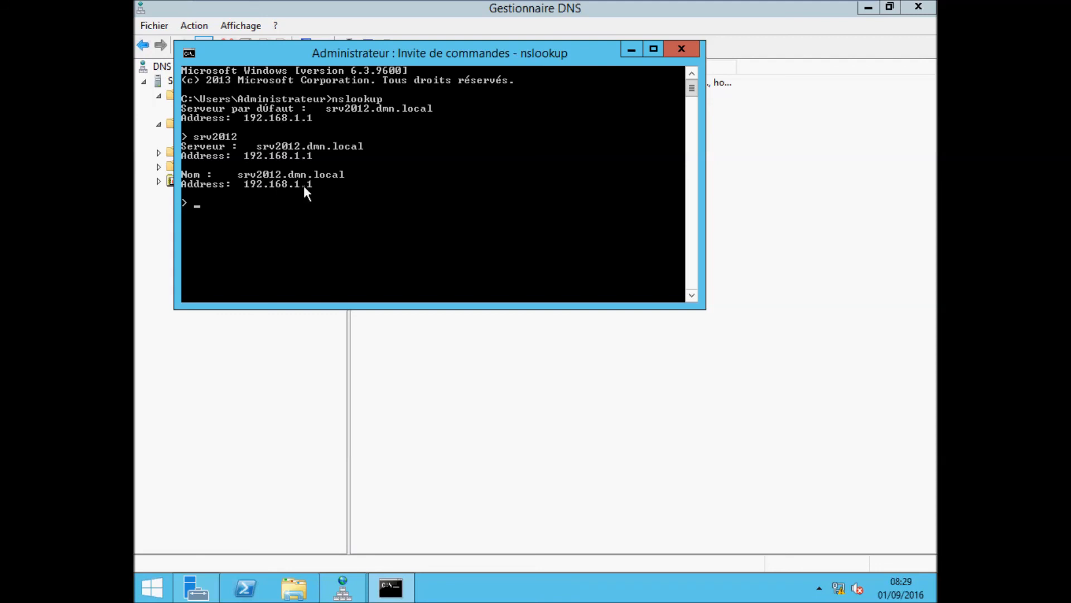
pyautogui.write('192.168.1.1')
pyautogui.press('Return')
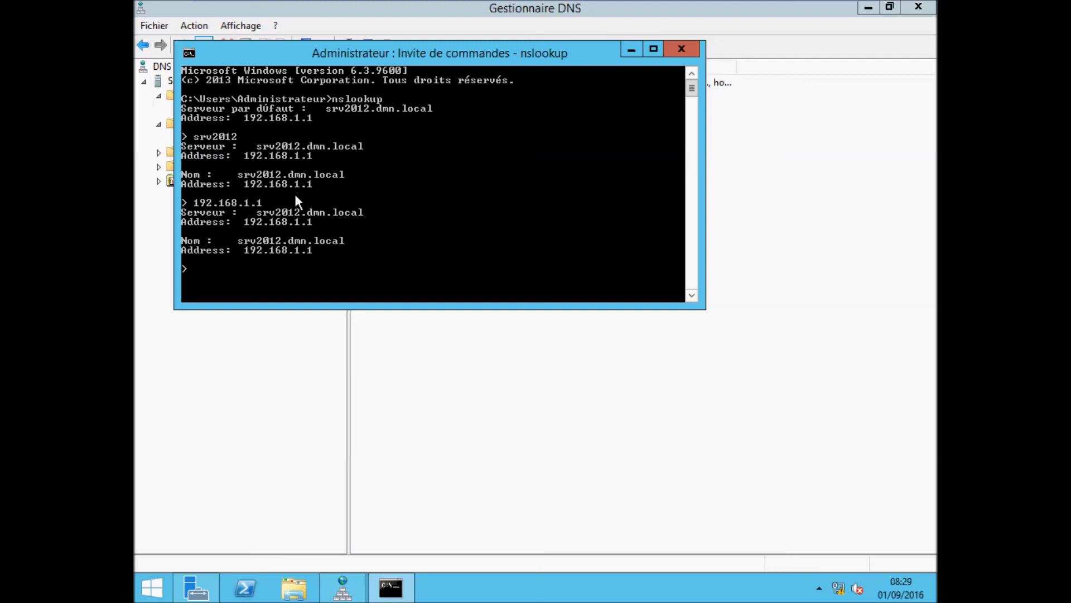